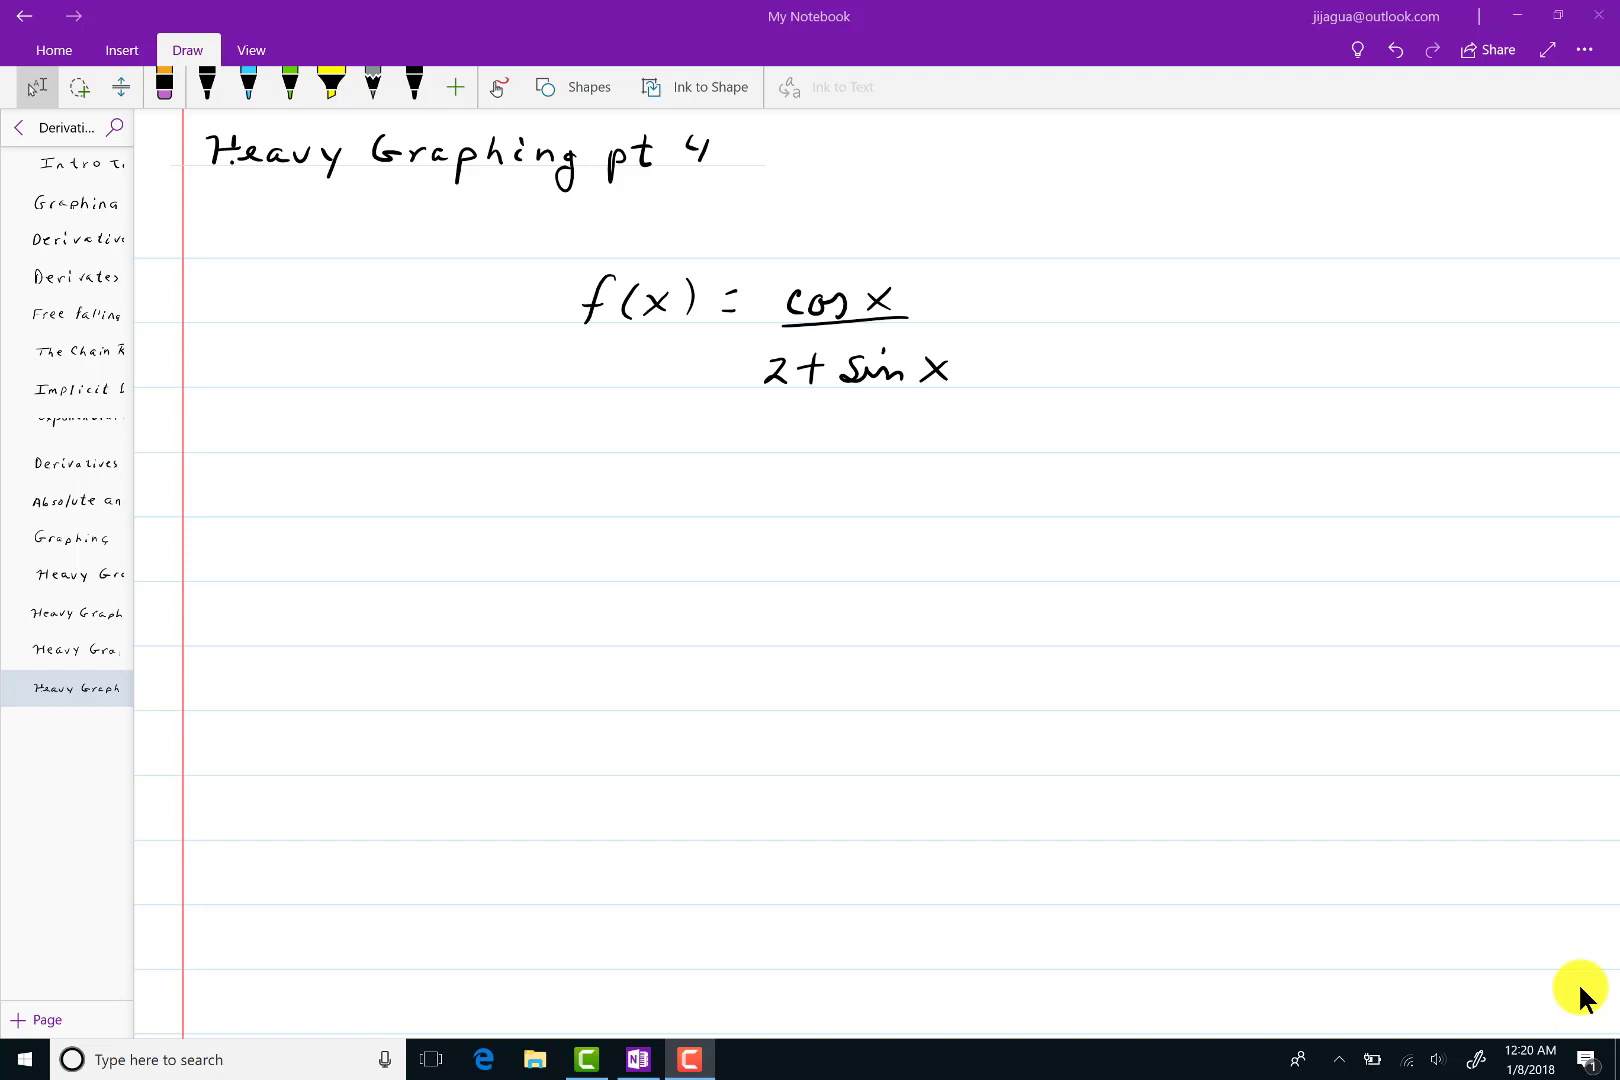
Step: Handwrite the underlined heading "Domain" below the function at the page's left margin
{"action": "mouse_move", "coordinate": [211, 484]}
{"action": "left_mouse_down"}
{"action": "mouse_move", "coordinate": [209, 516]}
{"action": "mouse_move", "coordinate": [241, 495]}
{"action": "mouse_move", "coordinate": [270, 515]}
{"action": "mouse_move", "coordinate": [386, 512]}
{"action": "left_mouse_up"}
{"action": "left_click_drag", "start_coordinate": [221, 541], "coordinate": [386, 523]}
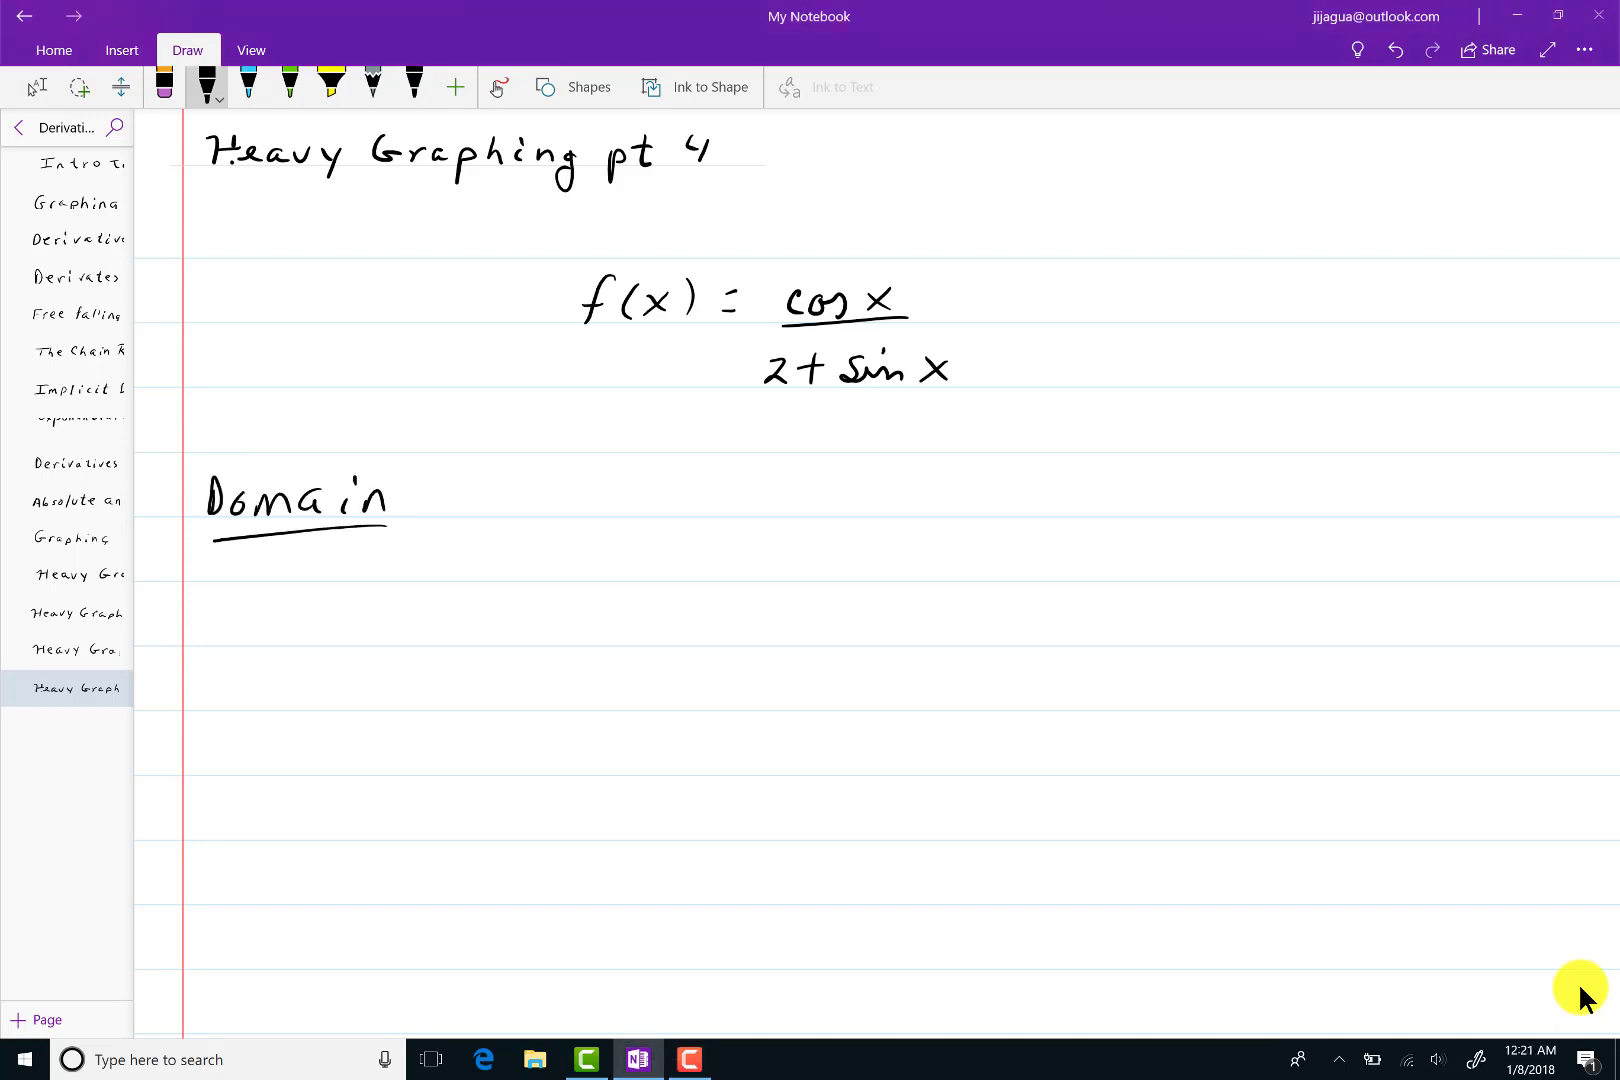
{"action": "left_click", "coordinate": [37, 87]}
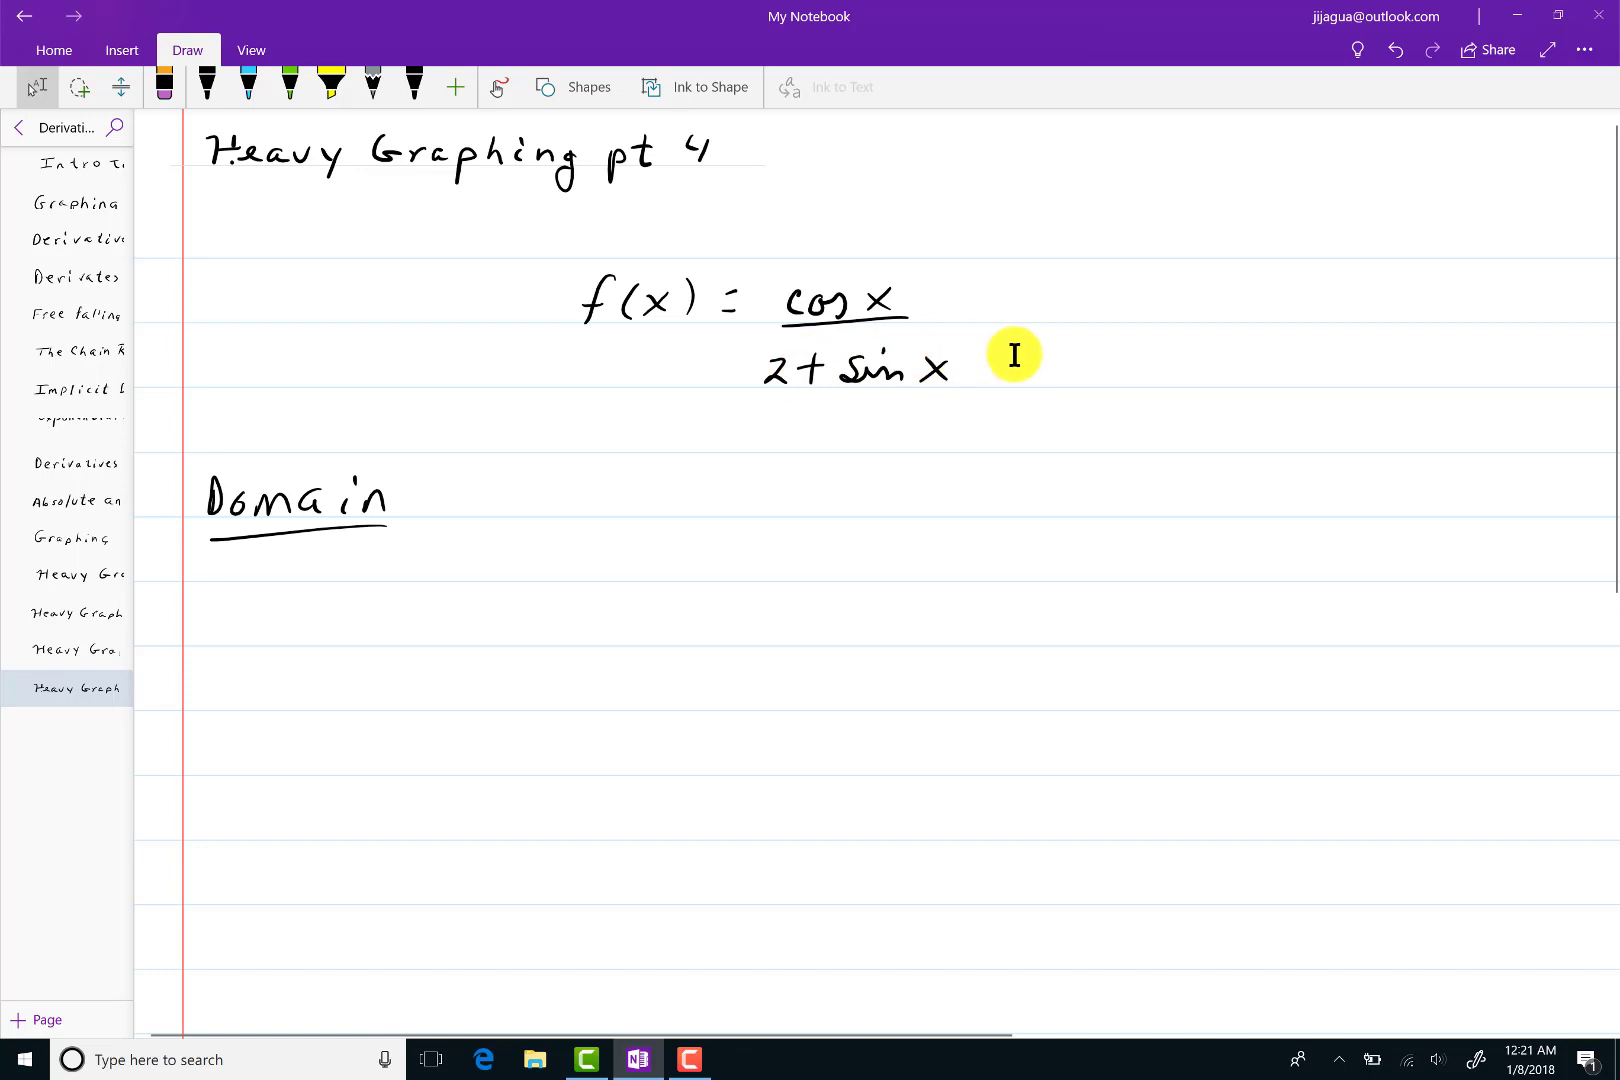
Step: Handwrite the equation 2 + sin x = 0 beside the Domain heading, with sin x = -2 on the line below
{"action": "mouse_move", "coordinate": [579, 491]}
{"action": "left_mouse_down"}
{"action": "mouse_move", "coordinate": [602, 513]}
{"action": "mouse_move", "coordinate": [672, 510]}
{"action": "left_mouse_up"}
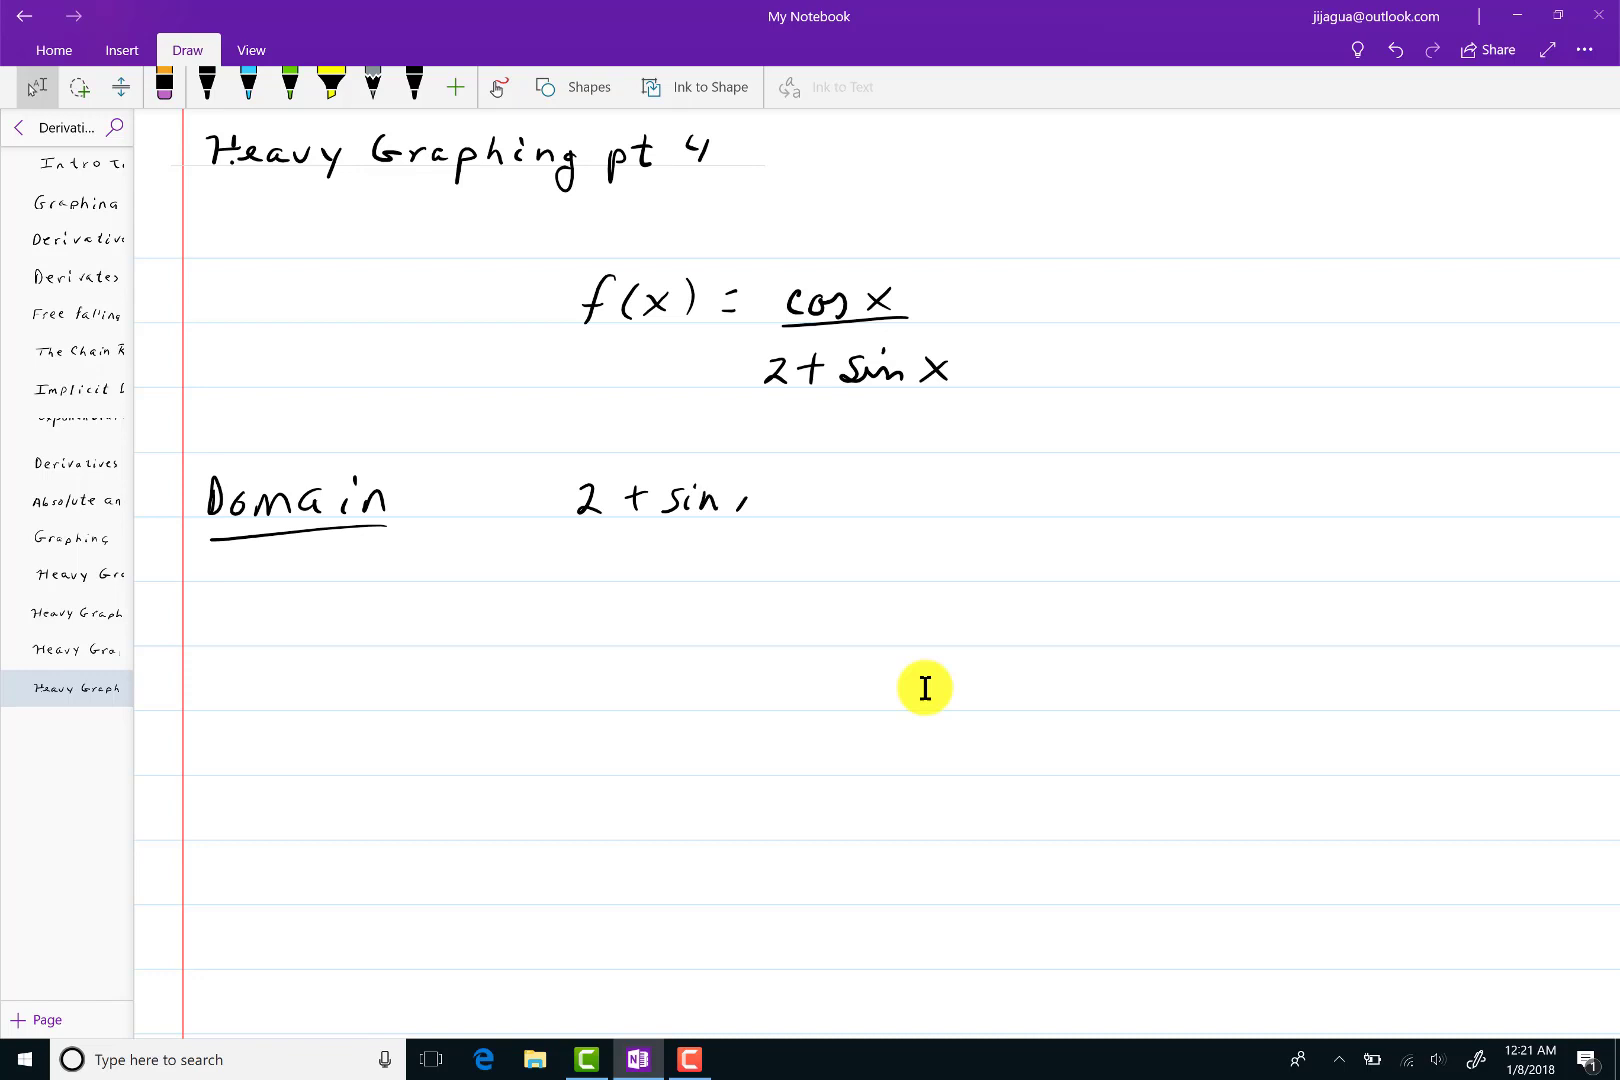
{"action": "left_click_drag", "start_coordinate": [818, 479], "coordinate": [828, 481]}
{"action": "left_click", "coordinate": [206, 87]}
{"action": "left_click_drag", "start_coordinate": [672, 548], "coordinate": [653, 567]}
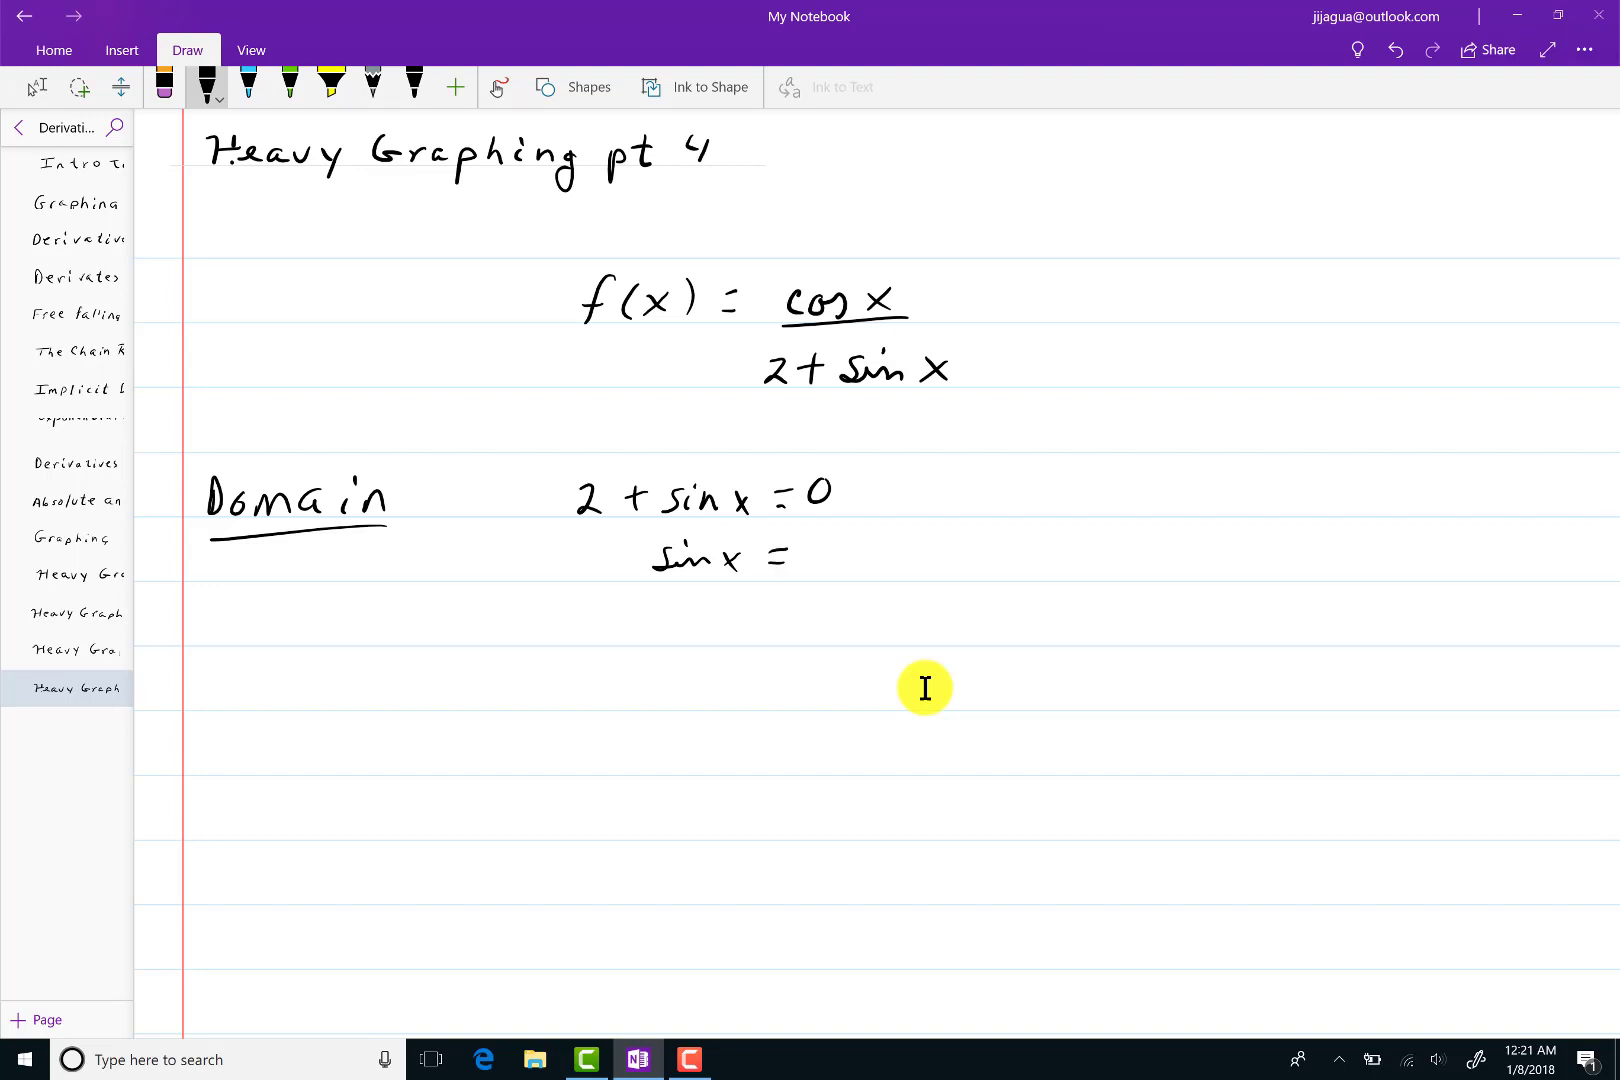
{"action": "left_click_drag", "start_coordinate": [830, 557], "coordinate": [858, 577]}
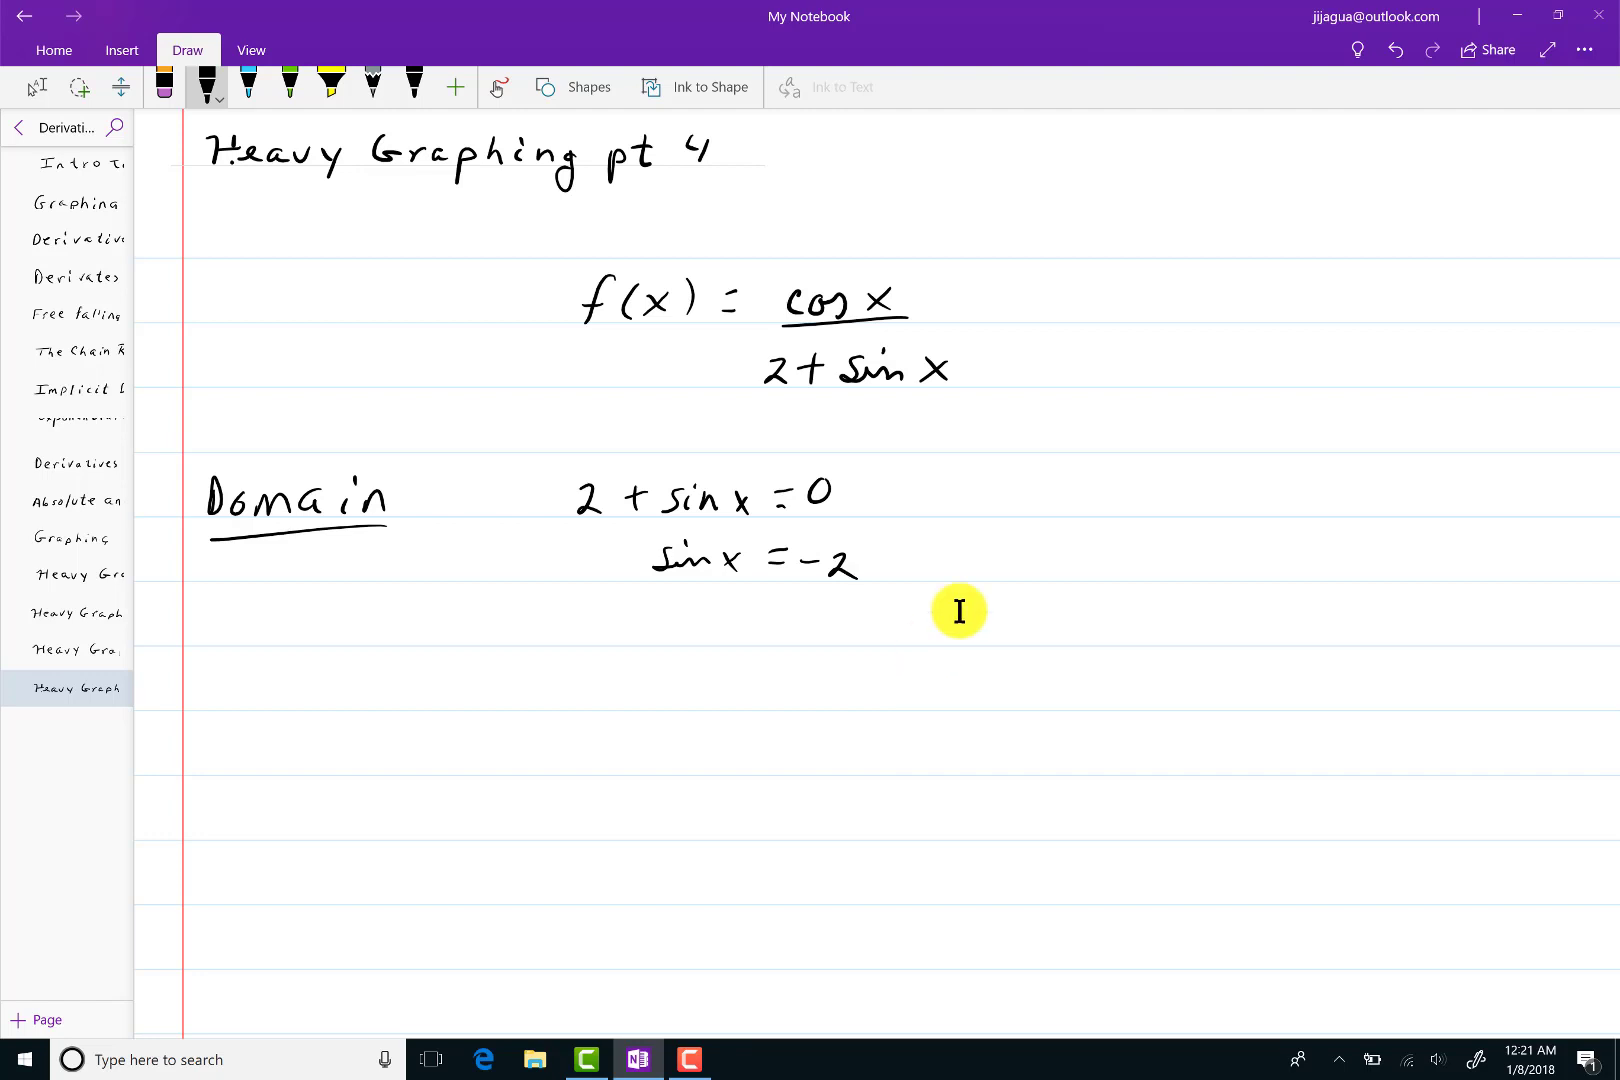
{"action": "key", "text": "Escape"}
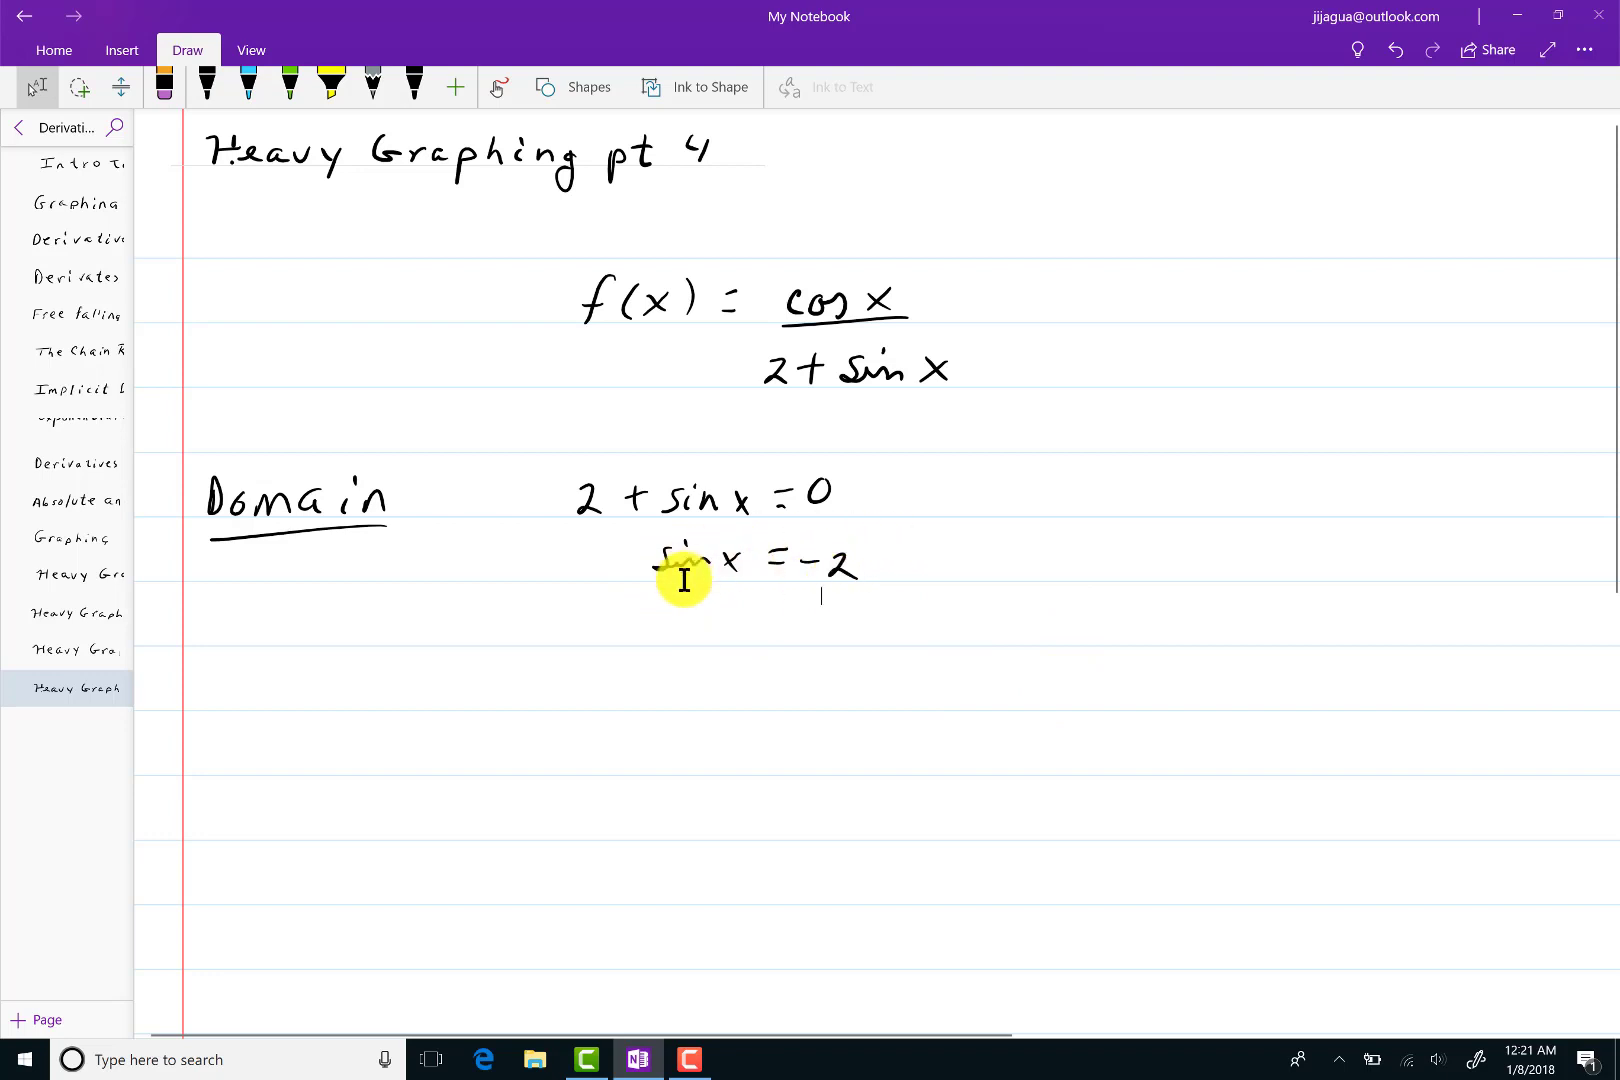
Step: Write "No solutions" beside sin x = -2 and the interval (-∞, ∞) under the Domain heading
{"action": "mouse_move", "coordinate": [933, 554]}
{"action": "left_mouse_down"}
{"action": "mouse_move", "coordinate": [974, 567]}
{"action": "mouse_move", "coordinate": [987, 553]}
{"action": "left_mouse_up"}
{"action": "left_click_drag", "start_coordinate": [1084, 537], "coordinate": [1075, 566]}
{"action": "left_click_drag", "start_coordinate": [1176, 553], "coordinate": [1177, 556]}
{"action": "left_click_drag", "start_coordinate": [1187, 571], "coordinate": [1225, 573]}
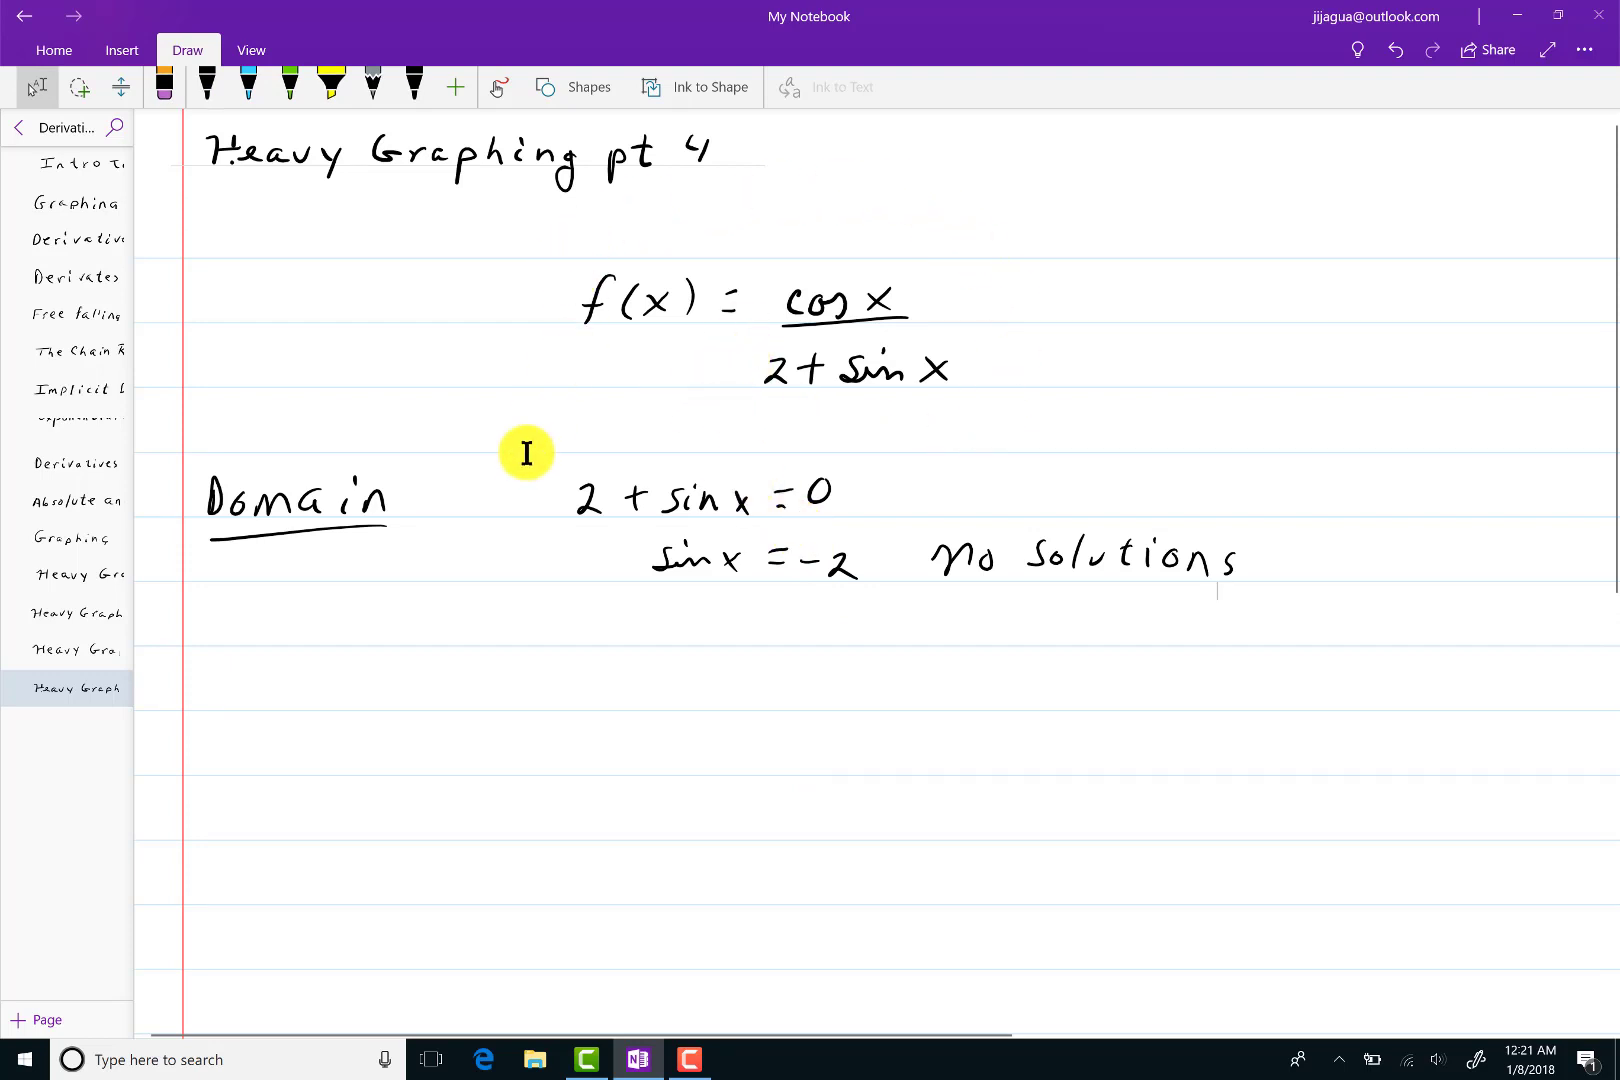
{"action": "left_click_drag", "start_coordinate": [256, 545], "coordinate": [254, 578]}
{"action": "left_click_drag", "start_coordinate": [270, 563], "coordinate": [281, 562]}
{"action": "mouse_move", "coordinate": [380, 553]}
{"action": "left_mouse_down"}
{"action": "mouse_move", "coordinate": [356, 562]}
{"action": "mouse_move", "coordinate": [397, 570]}
{"action": "left_mouse_up"}
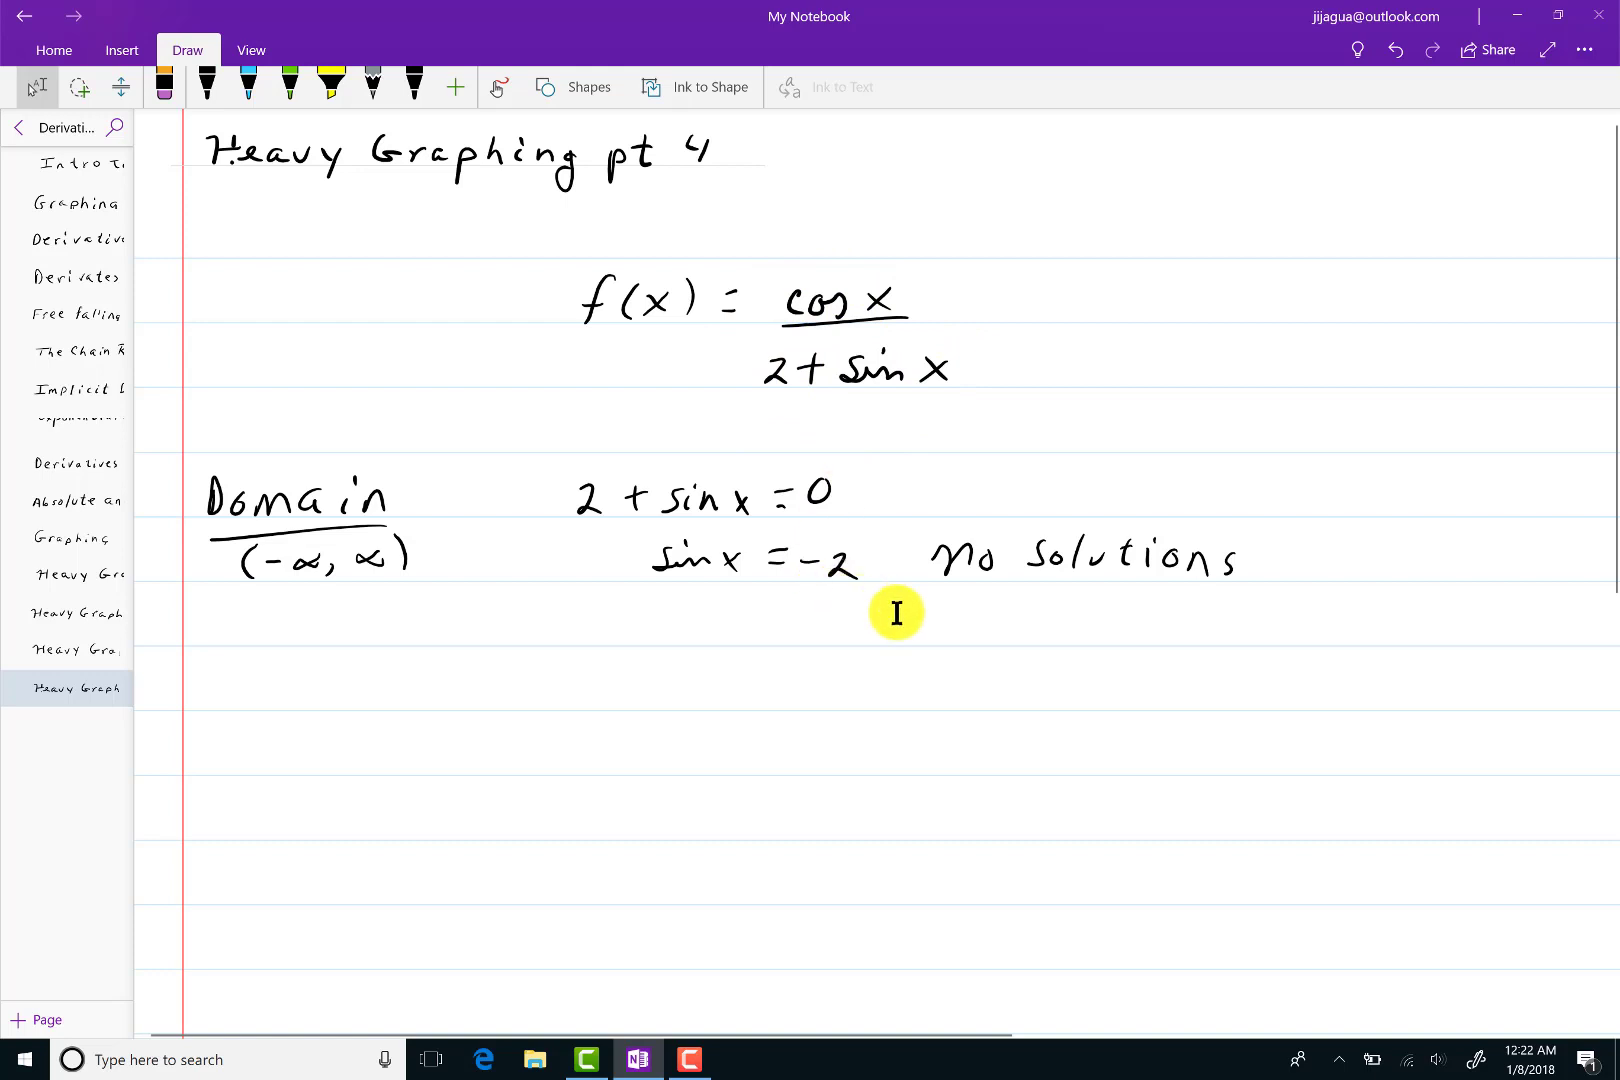
Step: Handwrite the equation cos x / (2 + sin x) = 0 below the domain work
{"action": "mouse_move", "coordinate": [639, 677]}
{"action": "left_mouse_down"}
{"action": "mouse_move", "coordinate": [640, 706]}
{"action": "mouse_move", "coordinate": [758, 712]}
{"action": "left_mouse_up"}
{"action": "left_click", "coordinate": [207, 87]}
{"action": "mouse_move", "coordinate": [610, 746]}
{"action": "left_mouse_down"}
{"action": "mouse_move", "coordinate": [634, 766]}
{"action": "mouse_move", "coordinate": [764, 764]}
{"action": "left_mouse_up"}
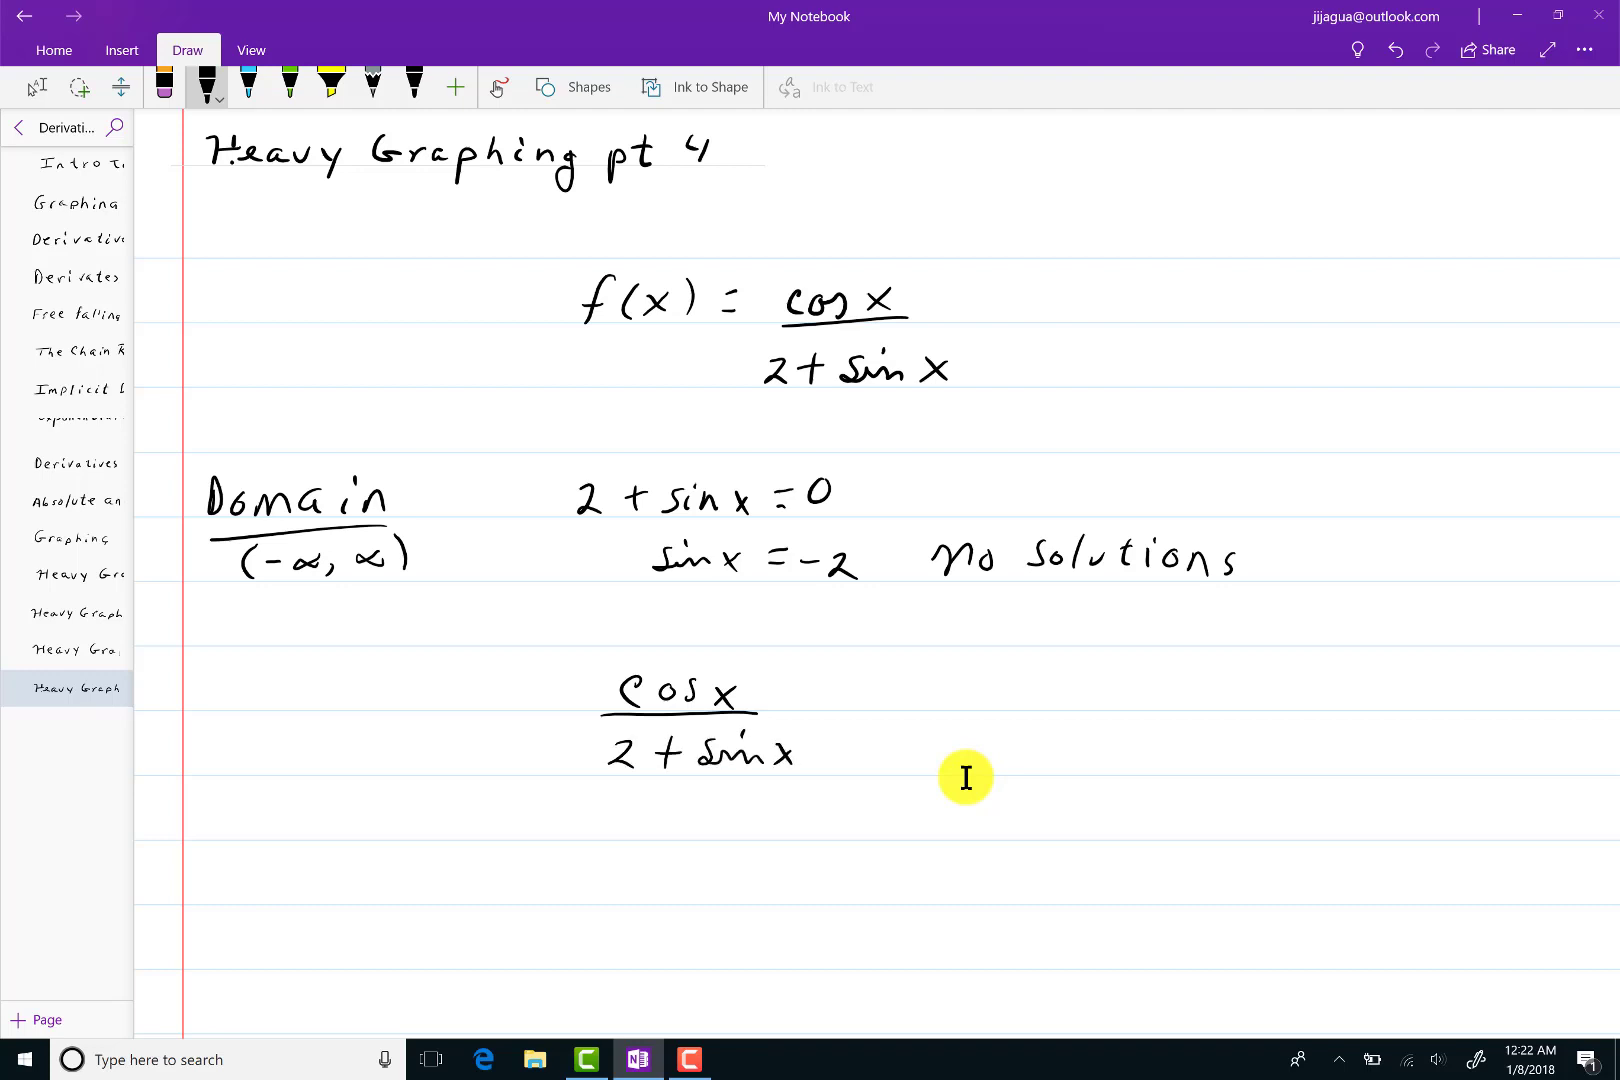
{"action": "left_click_drag", "start_coordinate": [896, 685], "coordinate": [893, 688]}
Step: Write the underlined heading "Ints" and the underlined subheading "x-ints" to the left of the fraction equation
{"action": "mouse_move", "coordinate": [235, 675]}
{"action": "left_mouse_down"}
{"action": "mouse_move", "coordinate": [232, 704]}
{"action": "mouse_move", "coordinate": [246, 702]}
{"action": "left_mouse_up"}
{"action": "mouse_move", "coordinate": [258, 692]}
{"action": "left_mouse_down"}
{"action": "mouse_move", "coordinate": [352, 708]}
{"action": "mouse_move", "coordinate": [364, 762]}
{"action": "left_mouse_up"}
{"action": "mouse_move", "coordinate": [364, 739]}
{"action": "left_mouse_down"}
{"action": "mouse_move", "coordinate": [333, 762]}
{"action": "mouse_move", "coordinate": [462, 764]}
{"action": "left_mouse_up"}
{"action": "mouse_move", "coordinate": [452, 739]}
{"action": "left_mouse_down"}
{"action": "mouse_move", "coordinate": [471, 737]}
{"action": "mouse_move", "coordinate": [477, 765]}
{"action": "left_mouse_up"}
{"action": "left_click_drag", "start_coordinate": [318, 768], "coordinate": [494, 767]}
{"action": "key", "text": "Escape"}
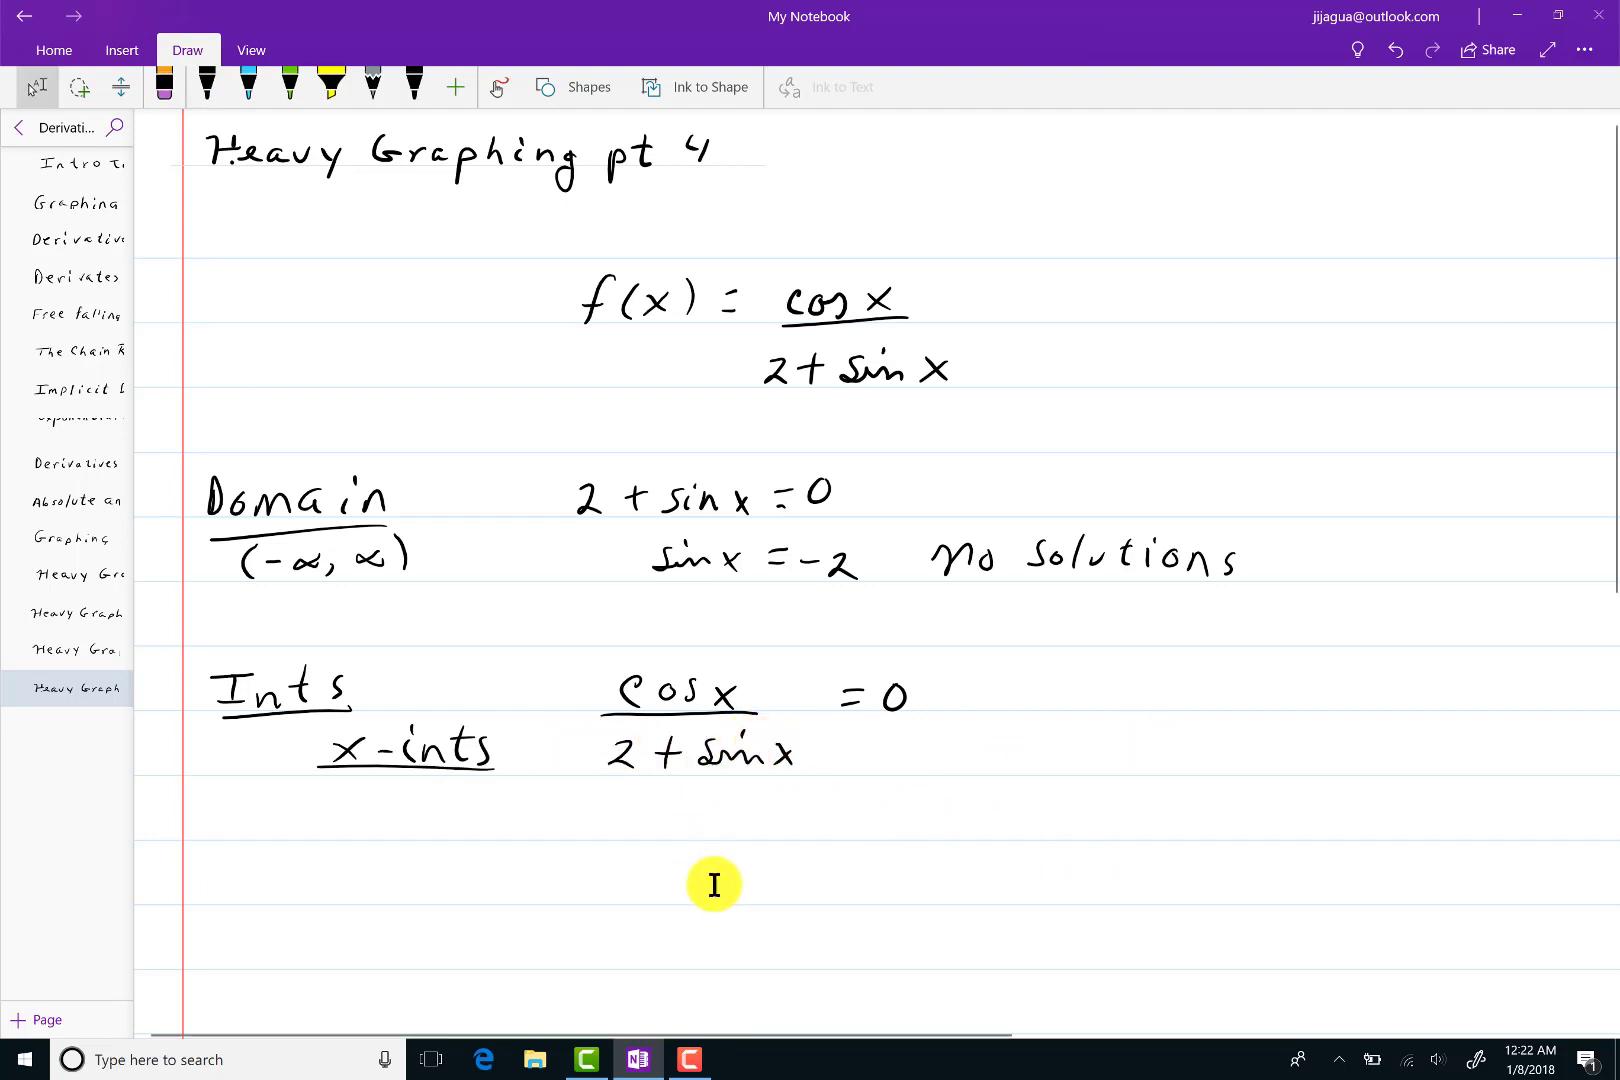
Step: Write the simplified equation cos x = 0 beneath the x-intercept equation
{"action": "mouse_move", "coordinate": [728, 815]}
{"action": "left_mouse_down"}
{"action": "mouse_move", "coordinate": [720, 836]}
{"action": "mouse_move", "coordinate": [754, 818]}
{"action": "mouse_move", "coordinate": [821, 841]}
{"action": "left_mouse_up"}
{"action": "mouse_move", "coordinate": [821, 820]}
{"action": "left_mouse_down"}
{"action": "mouse_move", "coordinate": [798, 842]}
{"action": "mouse_move", "coordinate": [873, 827]}
{"action": "left_mouse_up"}
{"action": "left_click_drag", "start_coordinate": [905, 805], "coordinate": [902, 806]}
Step: Write the general solution x = (2k+1)π/2, k ∈ ℤ under cos x = 0
{"action": "scroll", "coordinate": [729, 891], "scroll_direction": "down", "scroll_amount": 4}
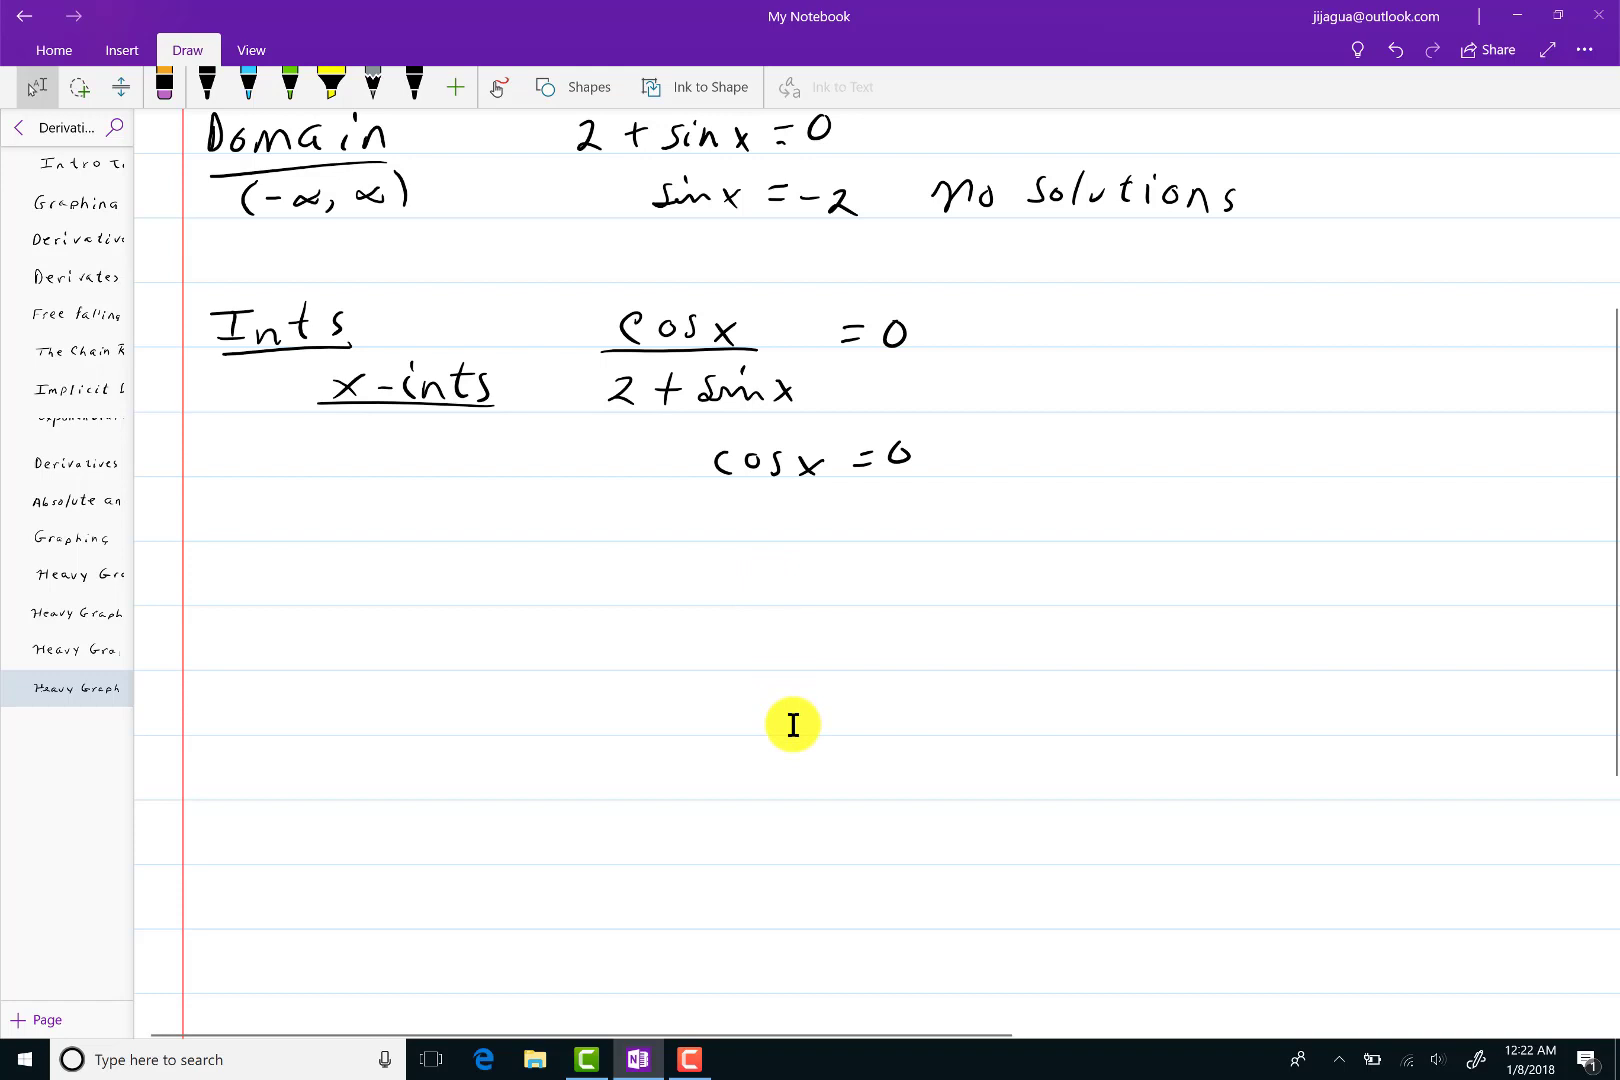
{"action": "left_click", "coordinate": [207, 87]}
{"action": "left_click_drag", "start_coordinate": [808, 513], "coordinate": [782, 537]}
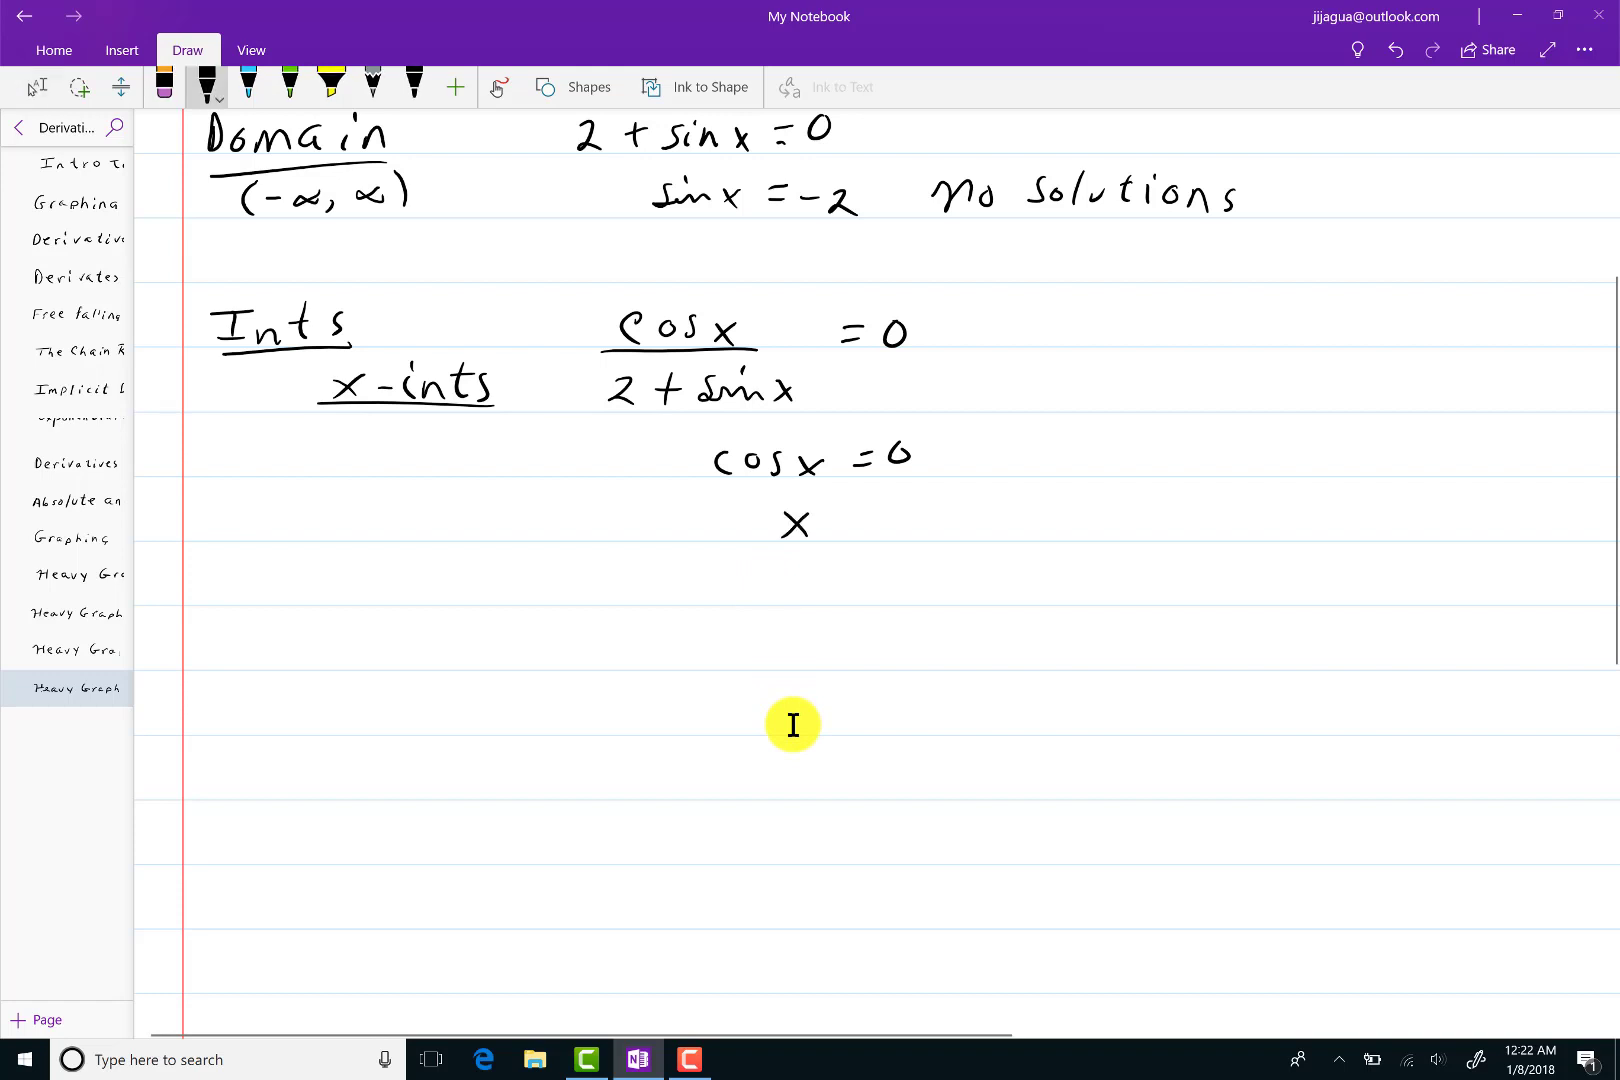
{"action": "mouse_move", "coordinate": [905, 497]}
{"action": "left_mouse_down"}
{"action": "mouse_move", "coordinate": [897, 549]}
{"action": "mouse_move", "coordinate": [942, 541]}
{"action": "left_mouse_up"}
{"action": "mouse_move", "coordinate": [948, 497]}
{"action": "left_mouse_down"}
{"action": "mouse_move", "coordinate": [941, 541]}
{"action": "mouse_move", "coordinate": [1051, 557]}
{"action": "mouse_move", "coordinate": [1137, 513]}
{"action": "left_mouse_up"}
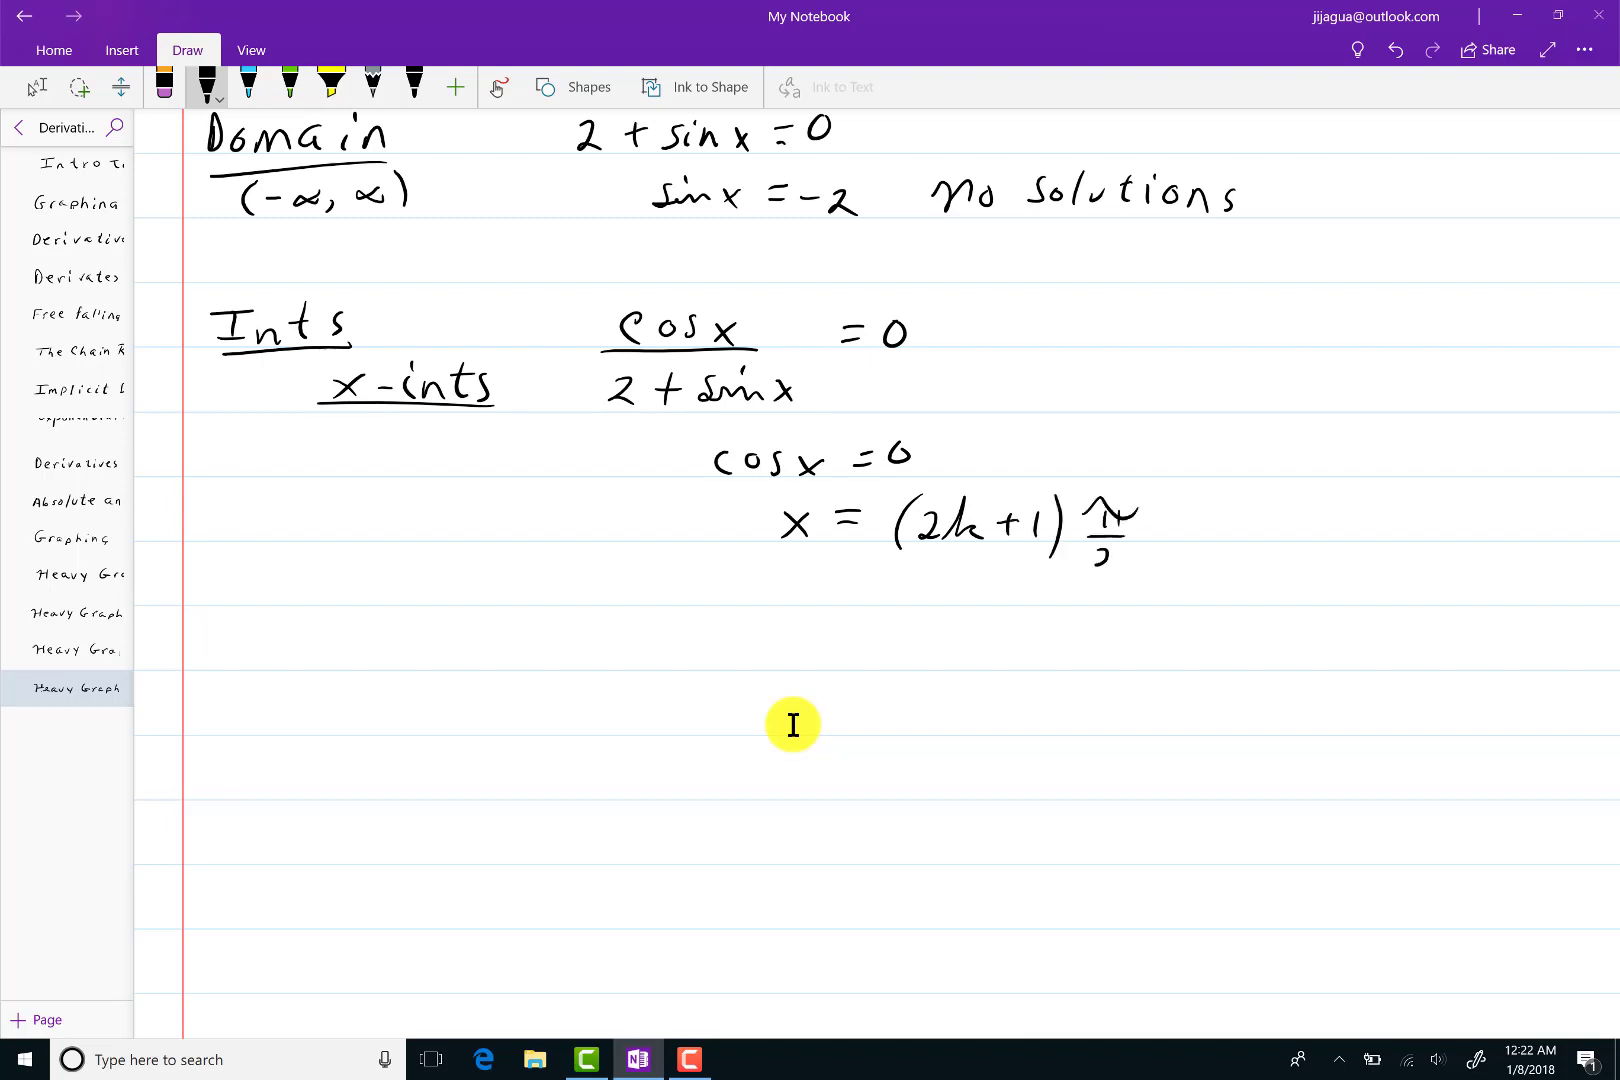
{"action": "mouse_move", "coordinate": [1233, 481]}
{"action": "left_mouse_down"}
{"action": "mouse_move", "coordinate": [1209, 538]}
{"action": "mouse_move", "coordinate": [1350, 531]}
{"action": "left_mouse_up"}
{"action": "left_click_drag", "start_coordinate": [1354, 496], "coordinate": [1332, 536]}
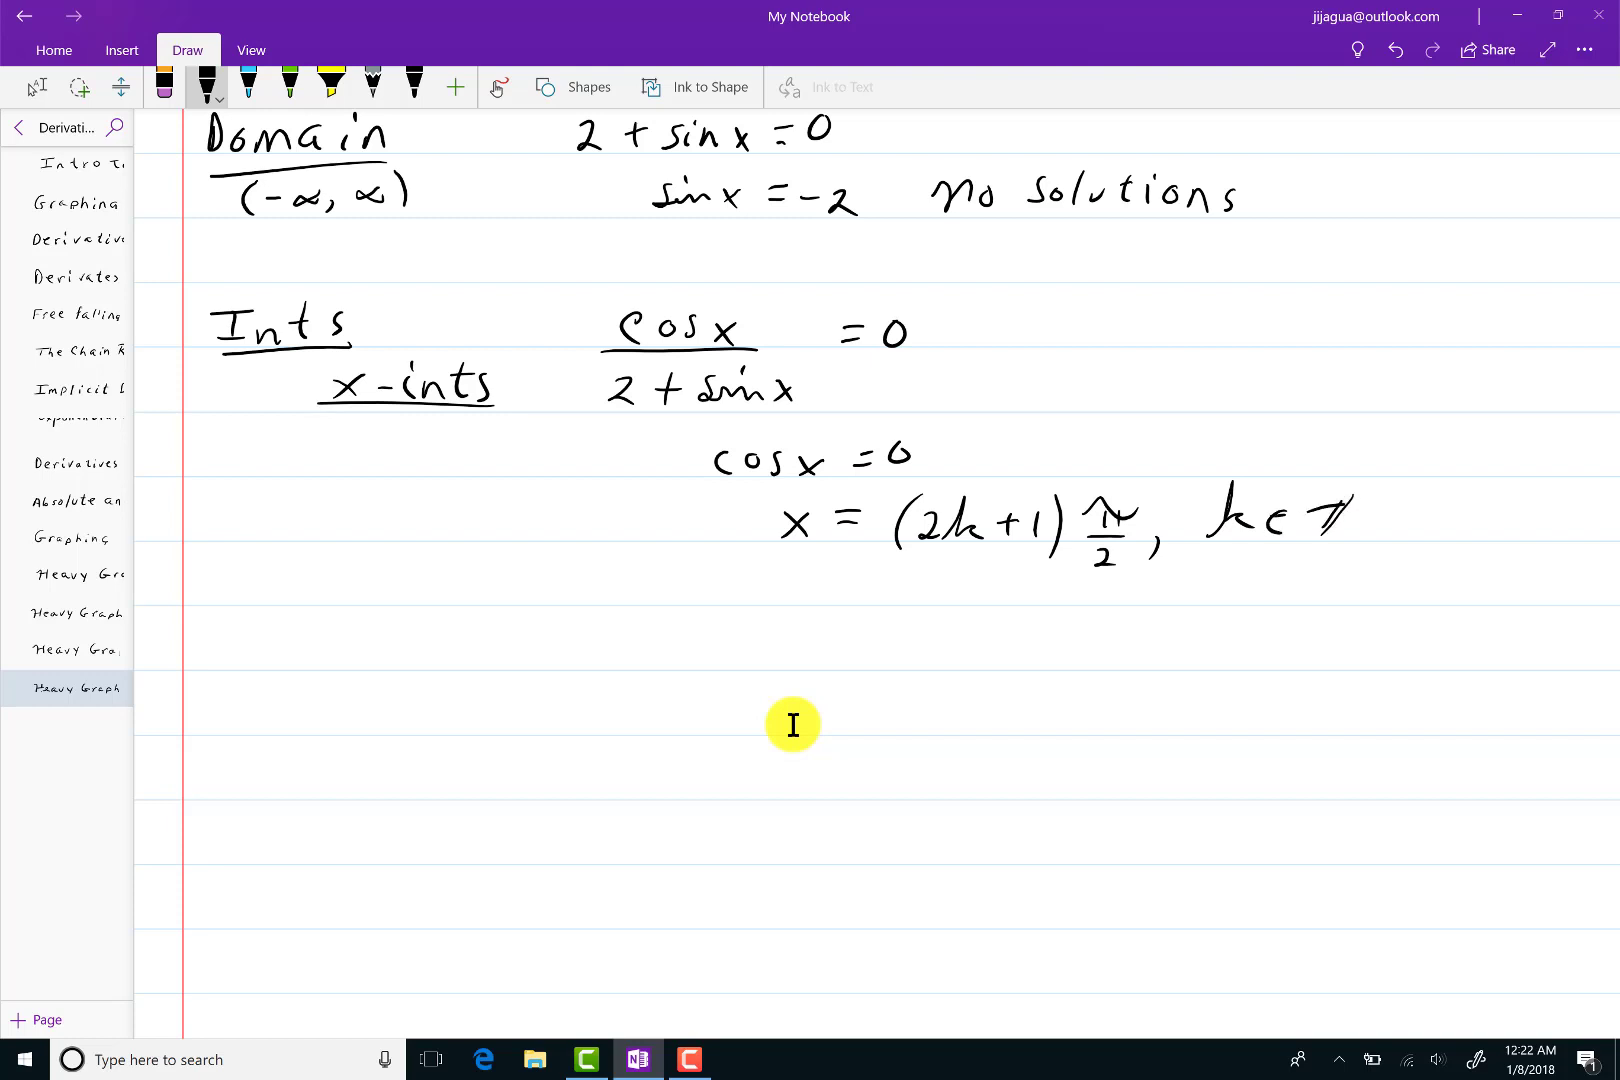
{"action": "key", "text": "Escape"}
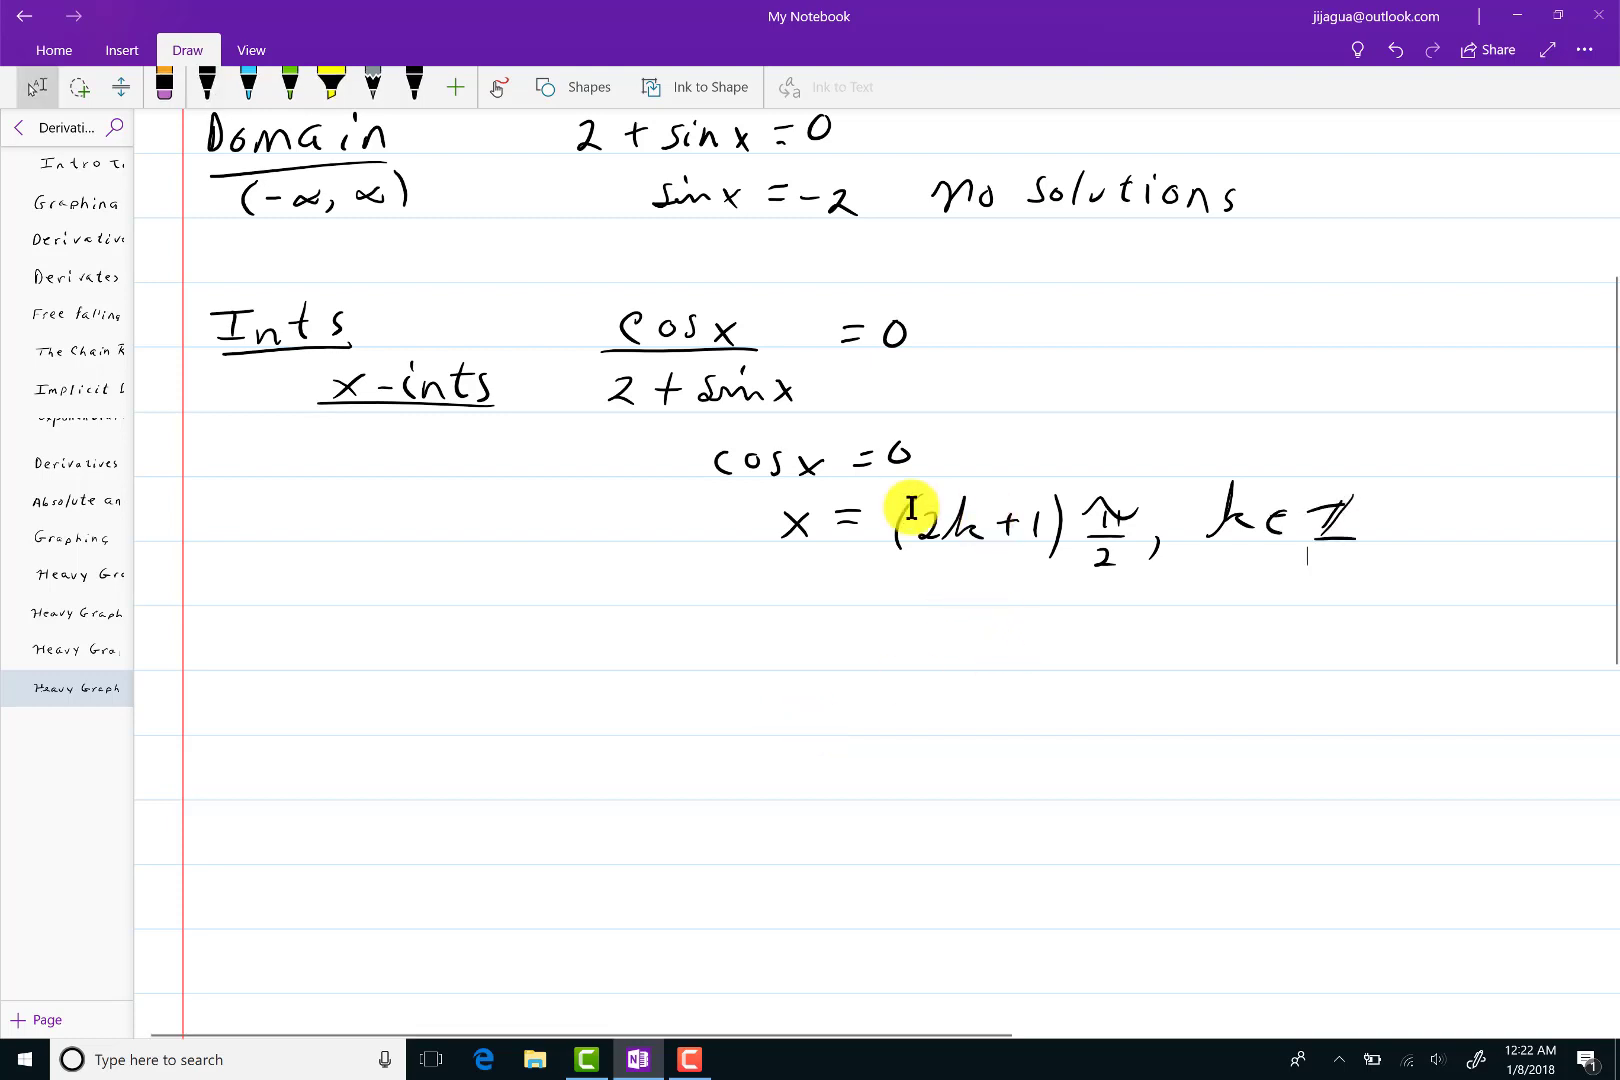
Step: Handwrite the underlined subheading "y-int" below the x-intercept work
{"action": "mouse_move", "coordinate": [283, 632]}
{"action": "left_mouse_down"}
{"action": "mouse_move", "coordinate": [279, 690]}
{"action": "mouse_move", "coordinate": [331, 641]}
{"action": "mouse_move", "coordinate": [397, 656]}
{"action": "left_mouse_up"}
{"action": "left_click_drag", "start_coordinate": [413, 622], "coordinate": [406, 657]}
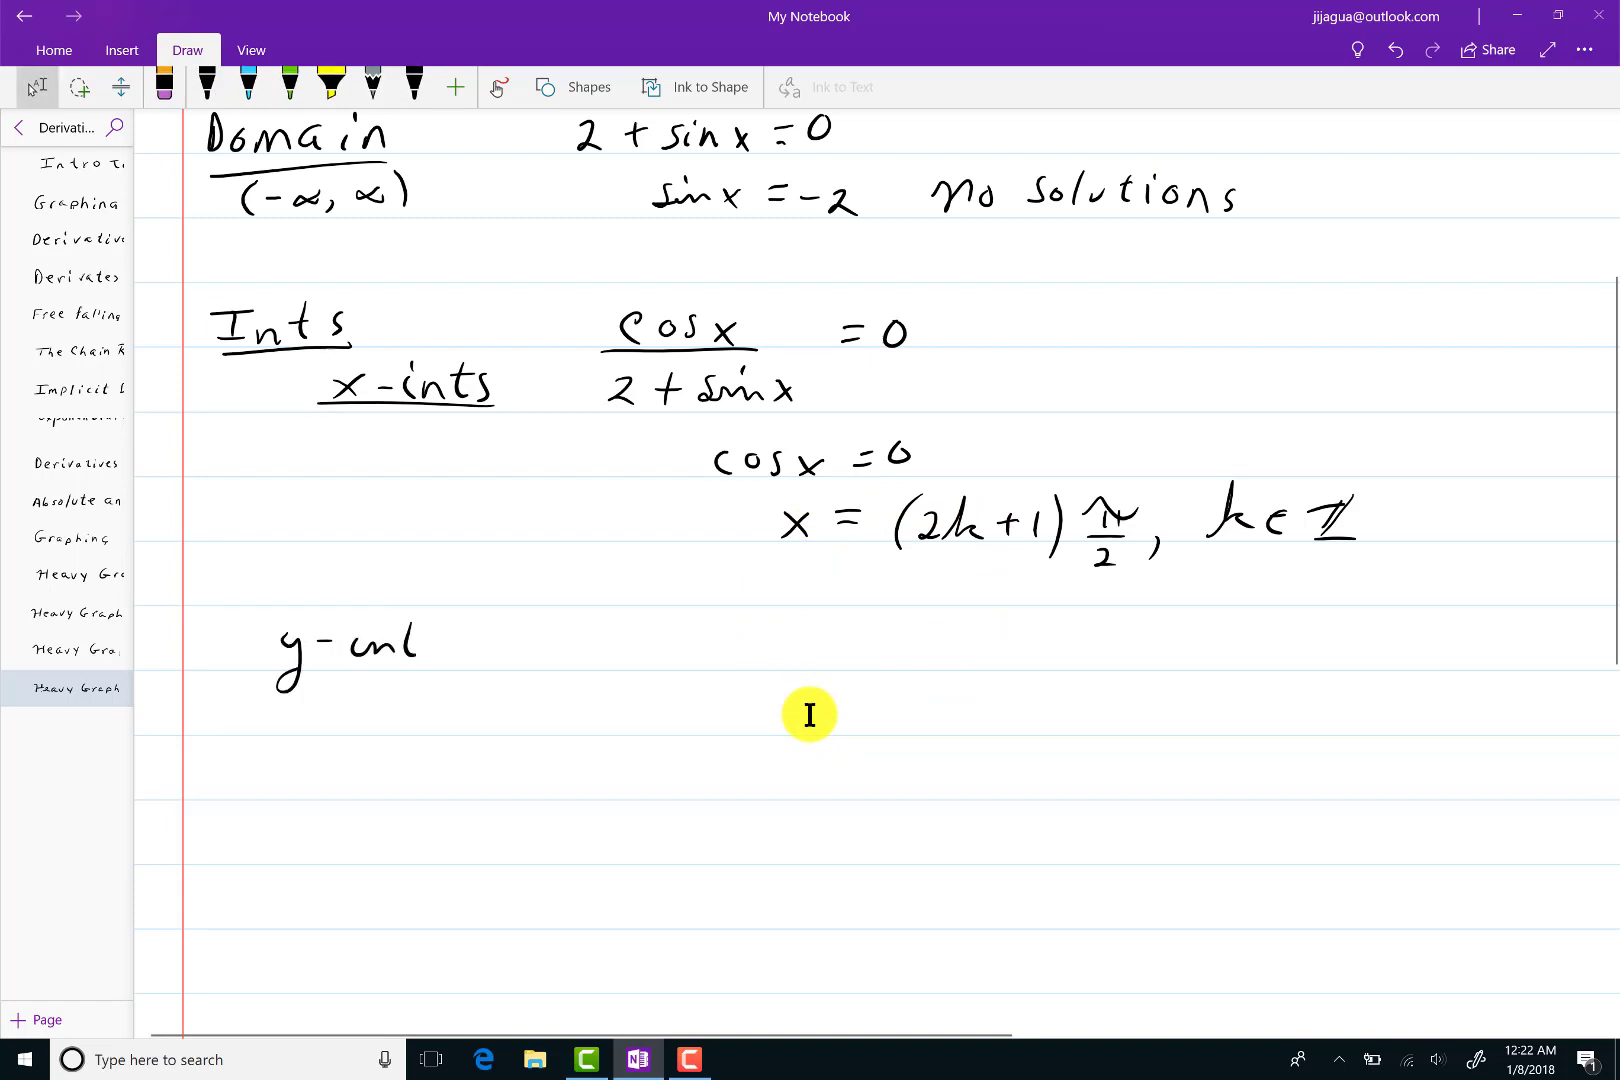
{"action": "left_click_drag", "start_coordinate": [277, 668], "coordinate": [432, 667]}
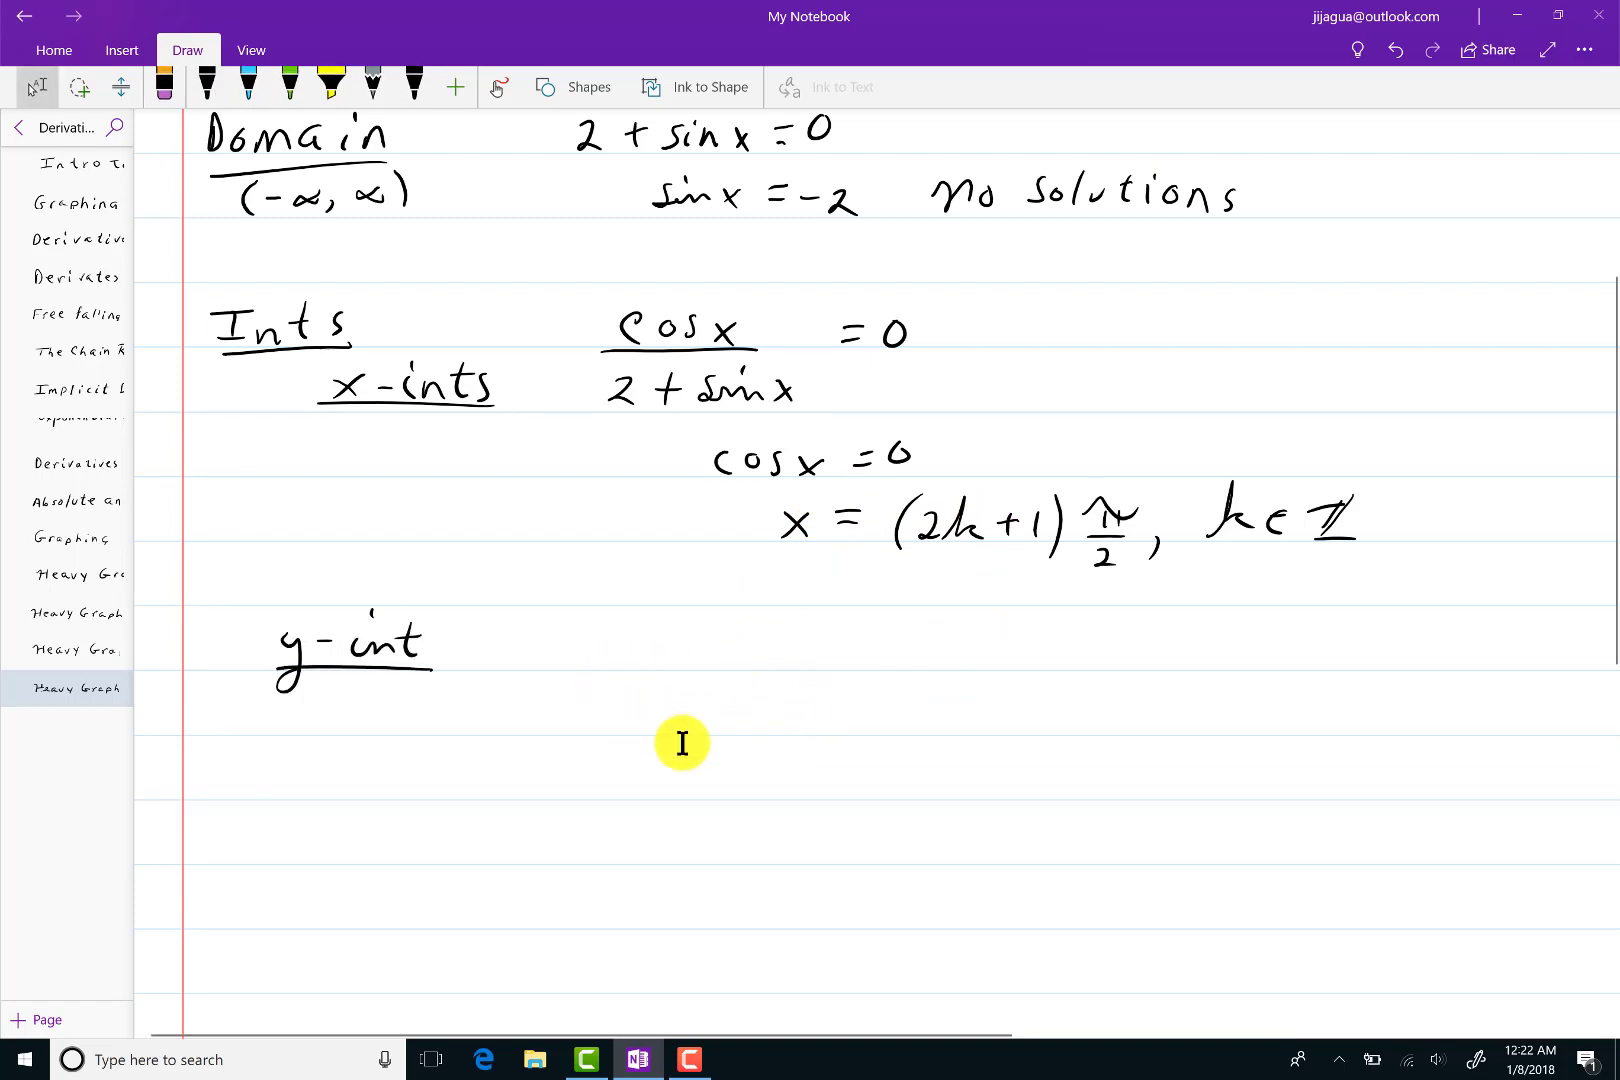
Step: Write f(0) = cos 0 / (2 + sin 0) beside the y-int subheading
{"action": "left_click_drag", "start_coordinate": [621, 618], "coordinate": [590, 669]}
{"action": "left_click_drag", "start_coordinate": [586, 650], "coordinate": [632, 668]}
{"action": "mouse_move", "coordinate": [662, 636]}
{"action": "left_mouse_down"}
{"action": "mouse_move", "coordinate": [653, 656]}
{"action": "mouse_move", "coordinate": [662, 637]}
{"action": "left_mouse_up"}
{"action": "left_click_drag", "start_coordinate": [673, 626], "coordinate": [676, 673]}
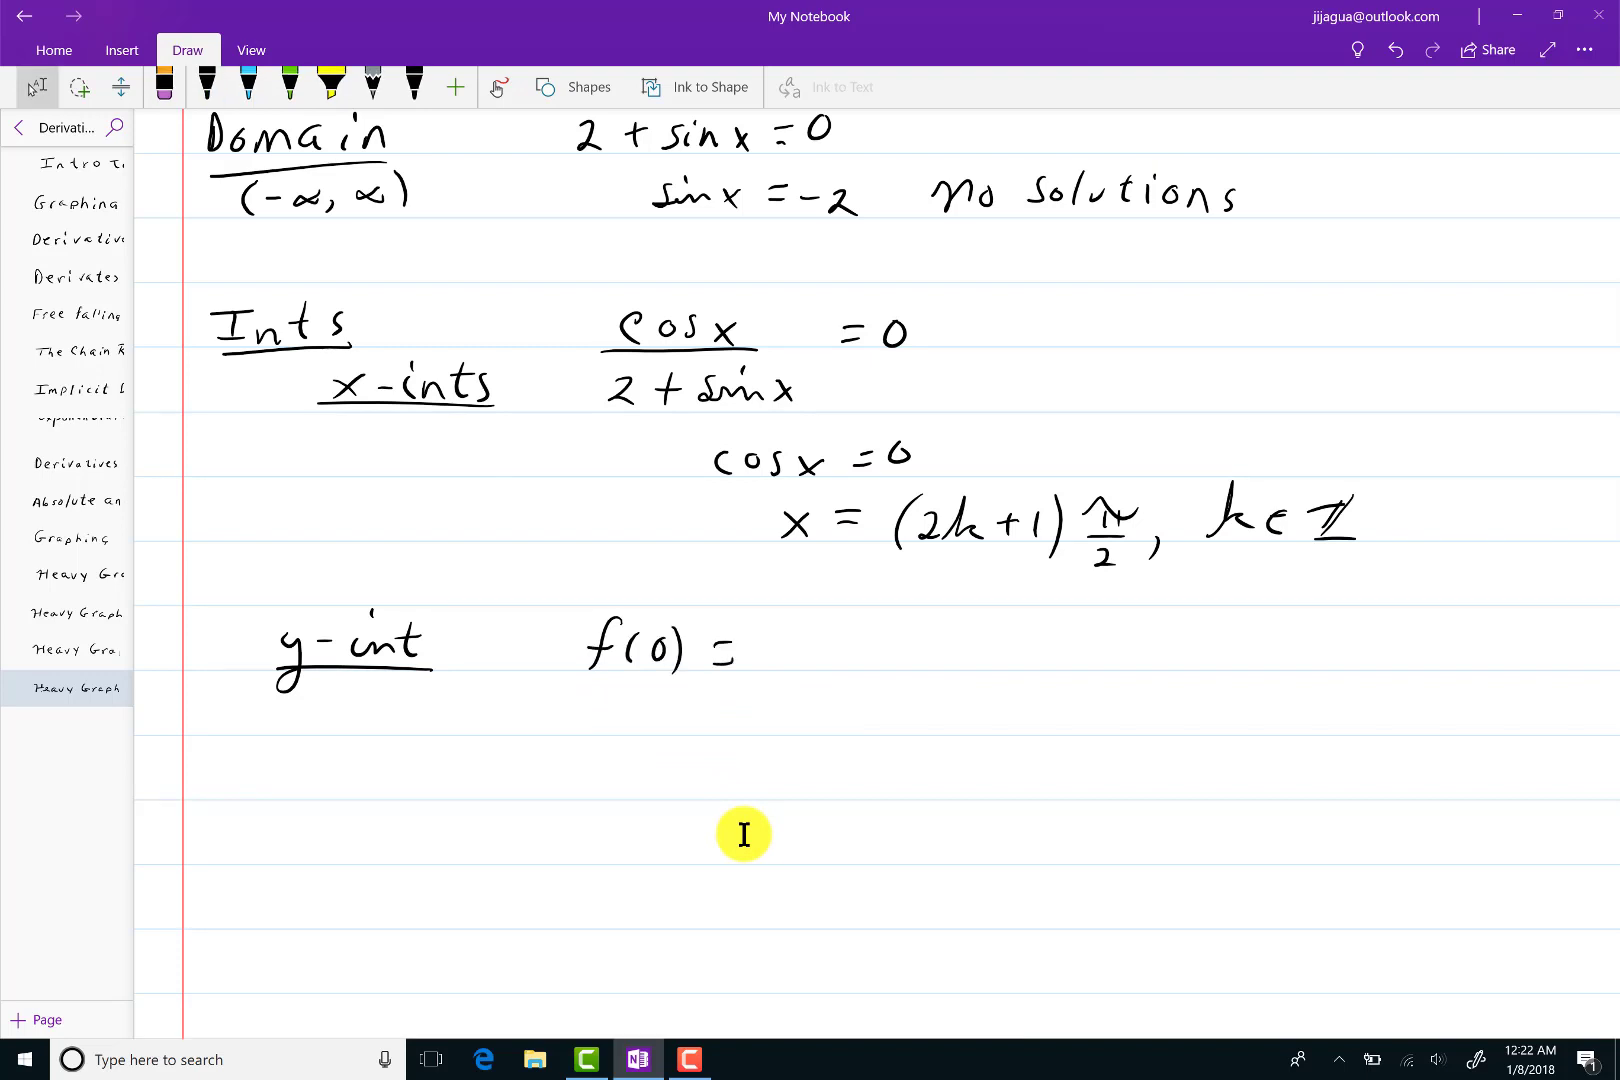
{"action": "left_click", "coordinate": [207, 87]}
{"action": "left_click_drag", "start_coordinate": [838, 642], "coordinate": [836, 663]}
{"action": "left_click_drag", "start_coordinate": [858, 643], "coordinate": [913, 640]}
{"action": "left_click_drag", "start_coordinate": [817, 664], "coordinate": [935, 660]}
{"action": "left_click_drag", "start_coordinate": [808, 698], "coordinate": [862, 724]}
{"action": "mouse_move", "coordinate": [856, 706]}
{"action": "left_mouse_down"}
{"action": "mouse_move", "coordinate": [884, 727]}
{"action": "mouse_move", "coordinate": [946, 730]}
{"action": "mouse_move", "coordinate": [967, 699]}
{"action": "left_mouse_up"}
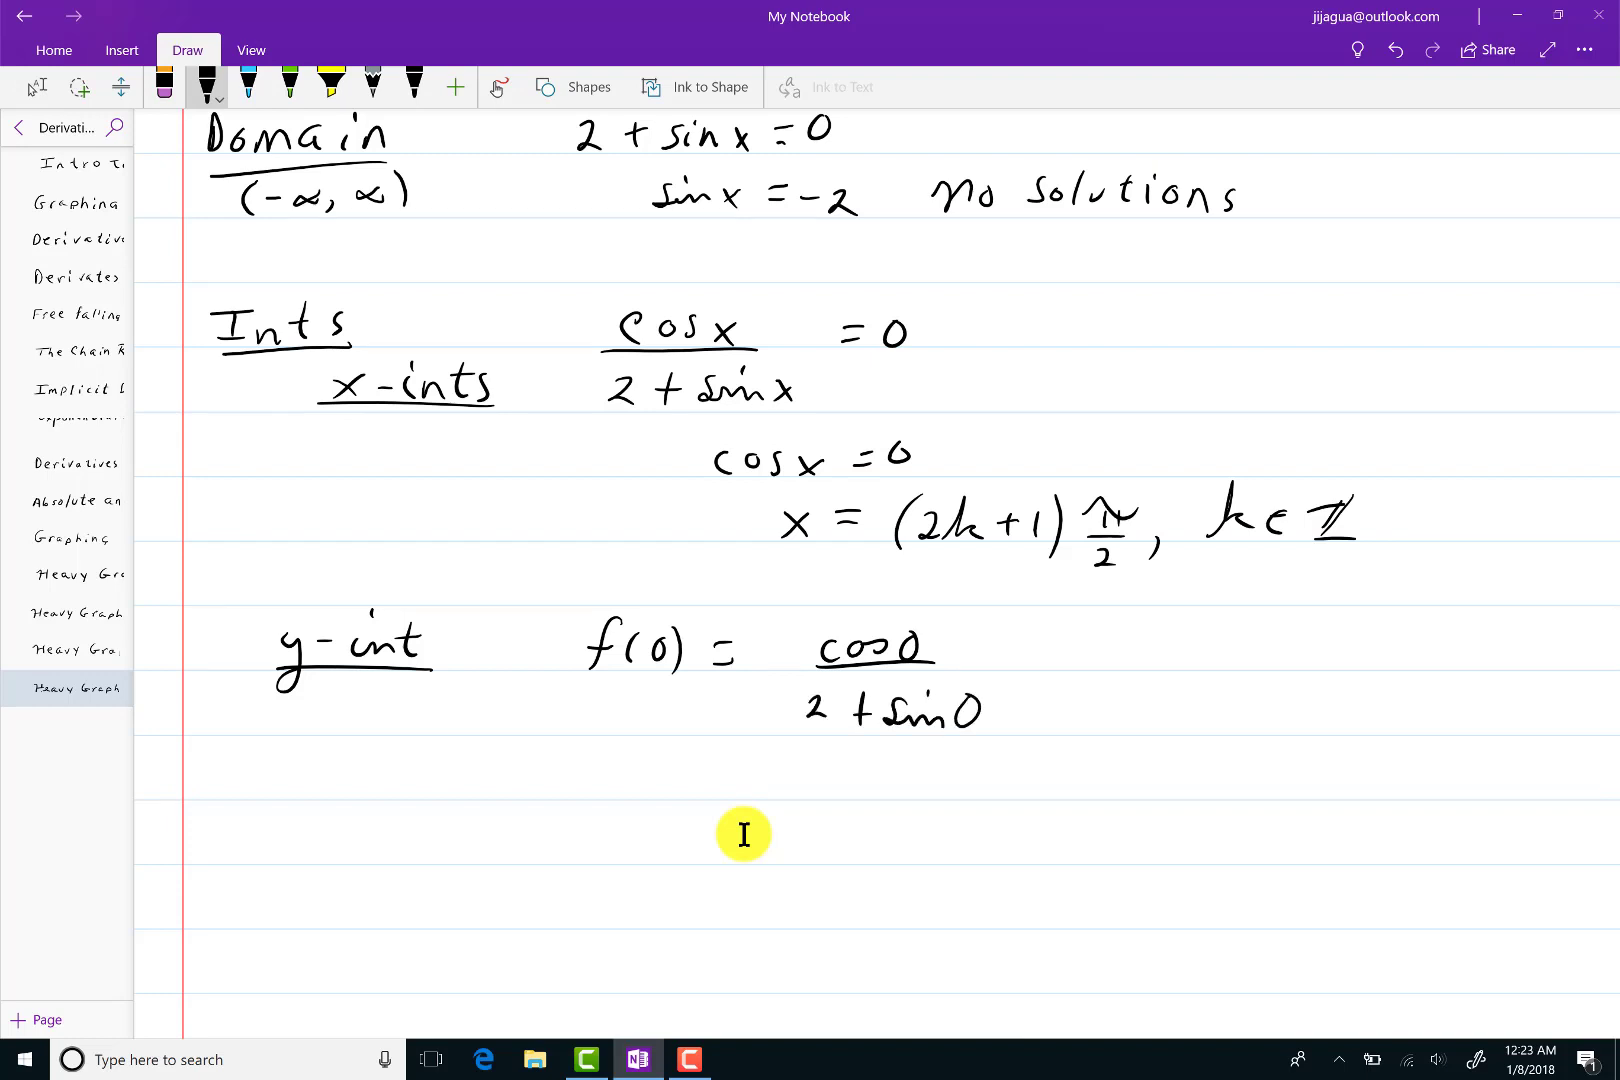
Step: Simplify the y-intercept expression on the next lines as = 1/(2 + 0) and = 1/2
{"action": "left_click_drag", "start_coordinate": [861, 757], "coordinate": [858, 795]}
{"action": "left_click_drag", "start_coordinate": [886, 794], "coordinate": [820, 801]}
{"action": "mouse_move", "coordinate": [803, 823]}
{"action": "left_mouse_down"}
{"action": "mouse_move", "coordinate": [808, 842]}
{"action": "mouse_move", "coordinate": [872, 837]}
{"action": "left_mouse_up"}
{"action": "left_click_drag", "start_coordinate": [893, 820], "coordinate": [891, 823]}
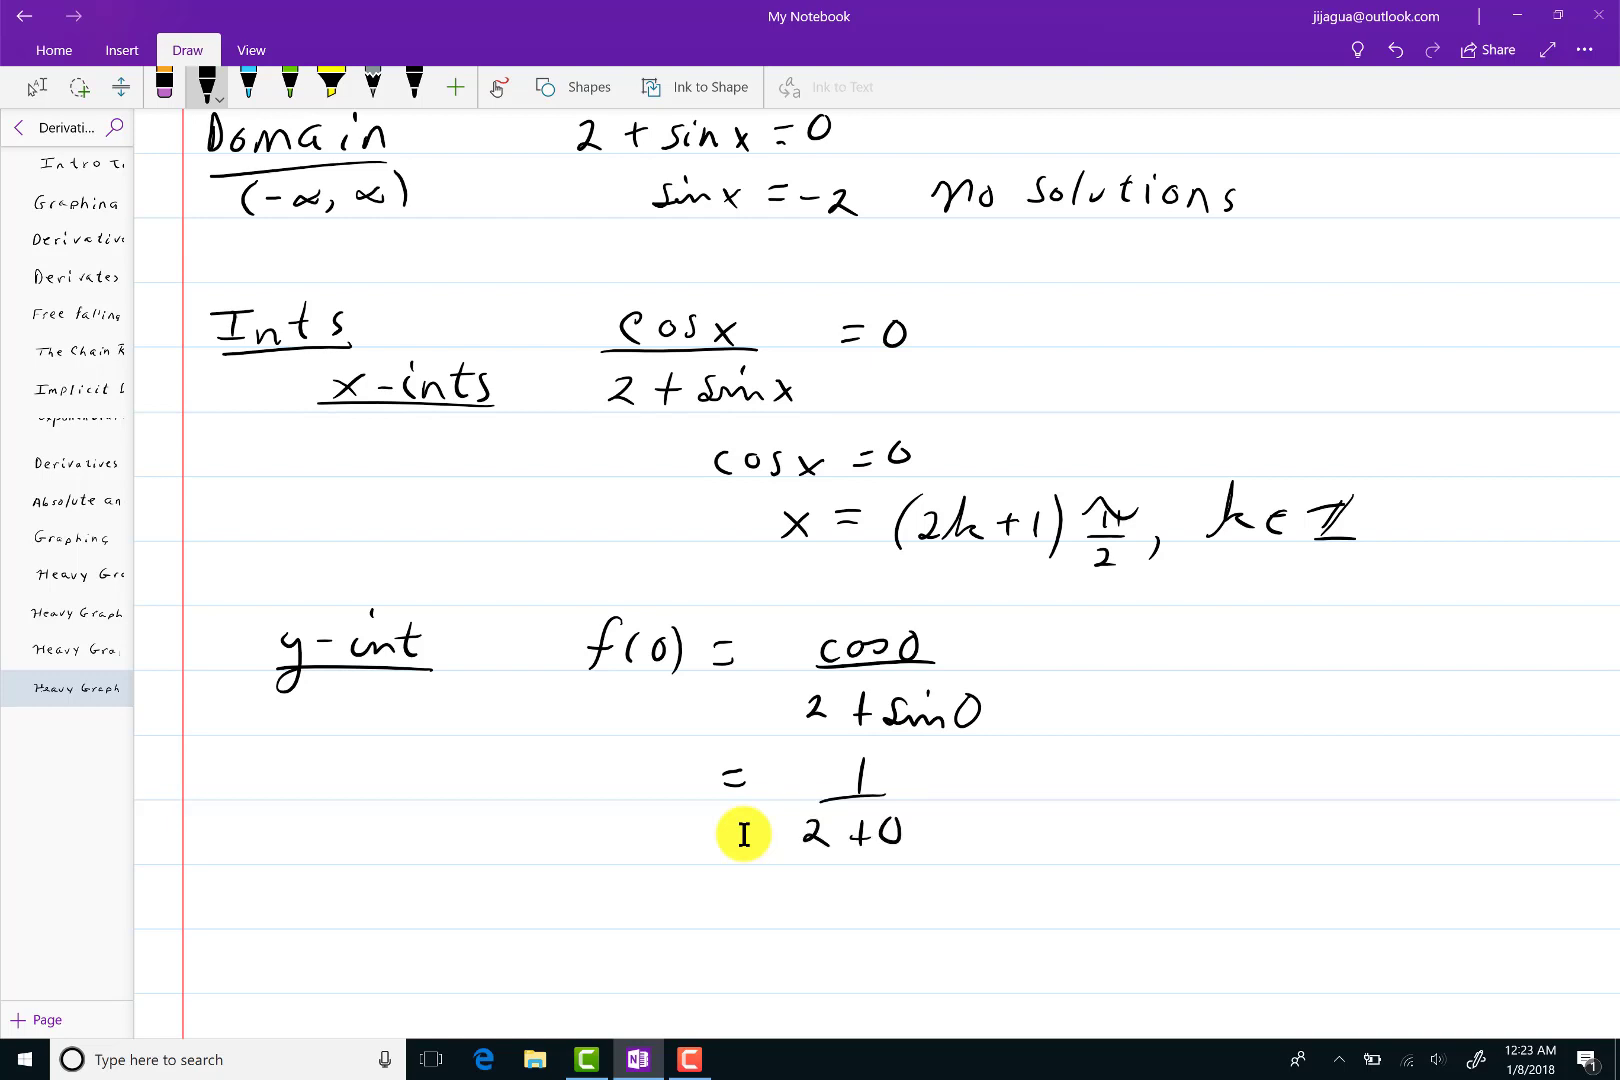
{"action": "scroll", "coordinate": [743, 834], "scroll_direction": "down", "scroll_amount": 3}
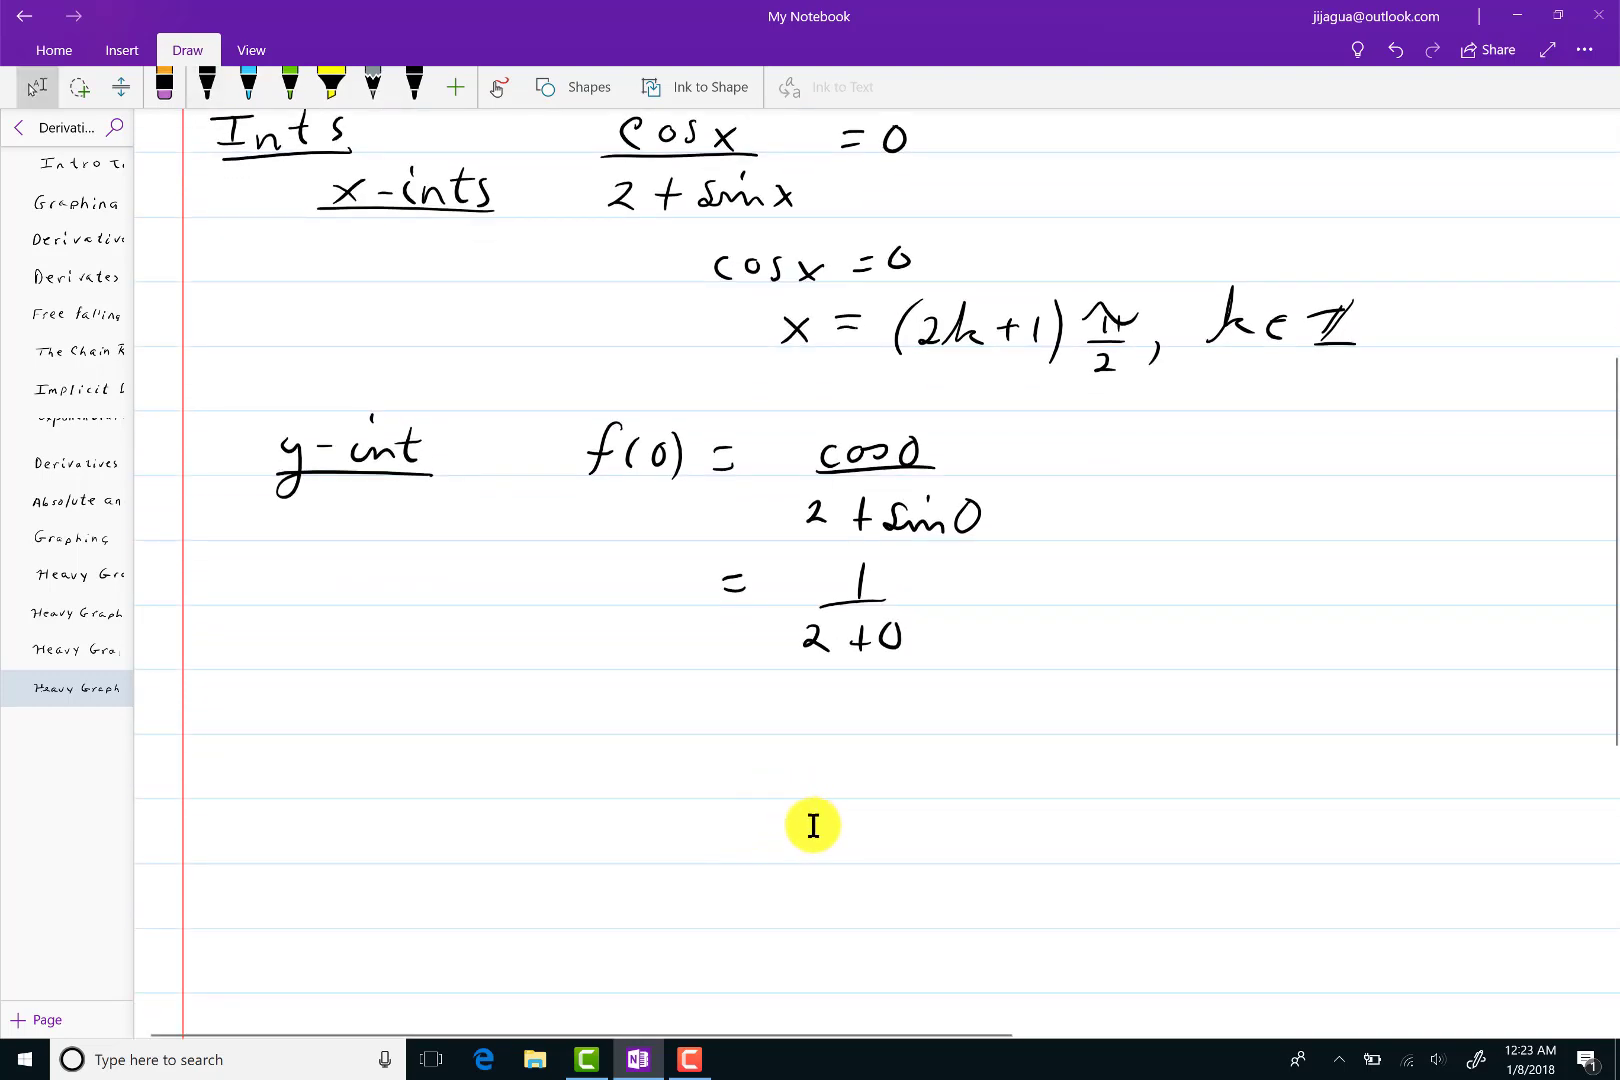
{"action": "left_click_drag", "start_coordinate": [751, 697], "coordinate": [768, 696]}
{"action": "mouse_move", "coordinate": [751, 713]}
{"action": "left_mouse_down"}
{"action": "mouse_move", "coordinate": [847, 716]}
{"action": "mouse_move", "coordinate": [855, 752]}
{"action": "left_mouse_up"}
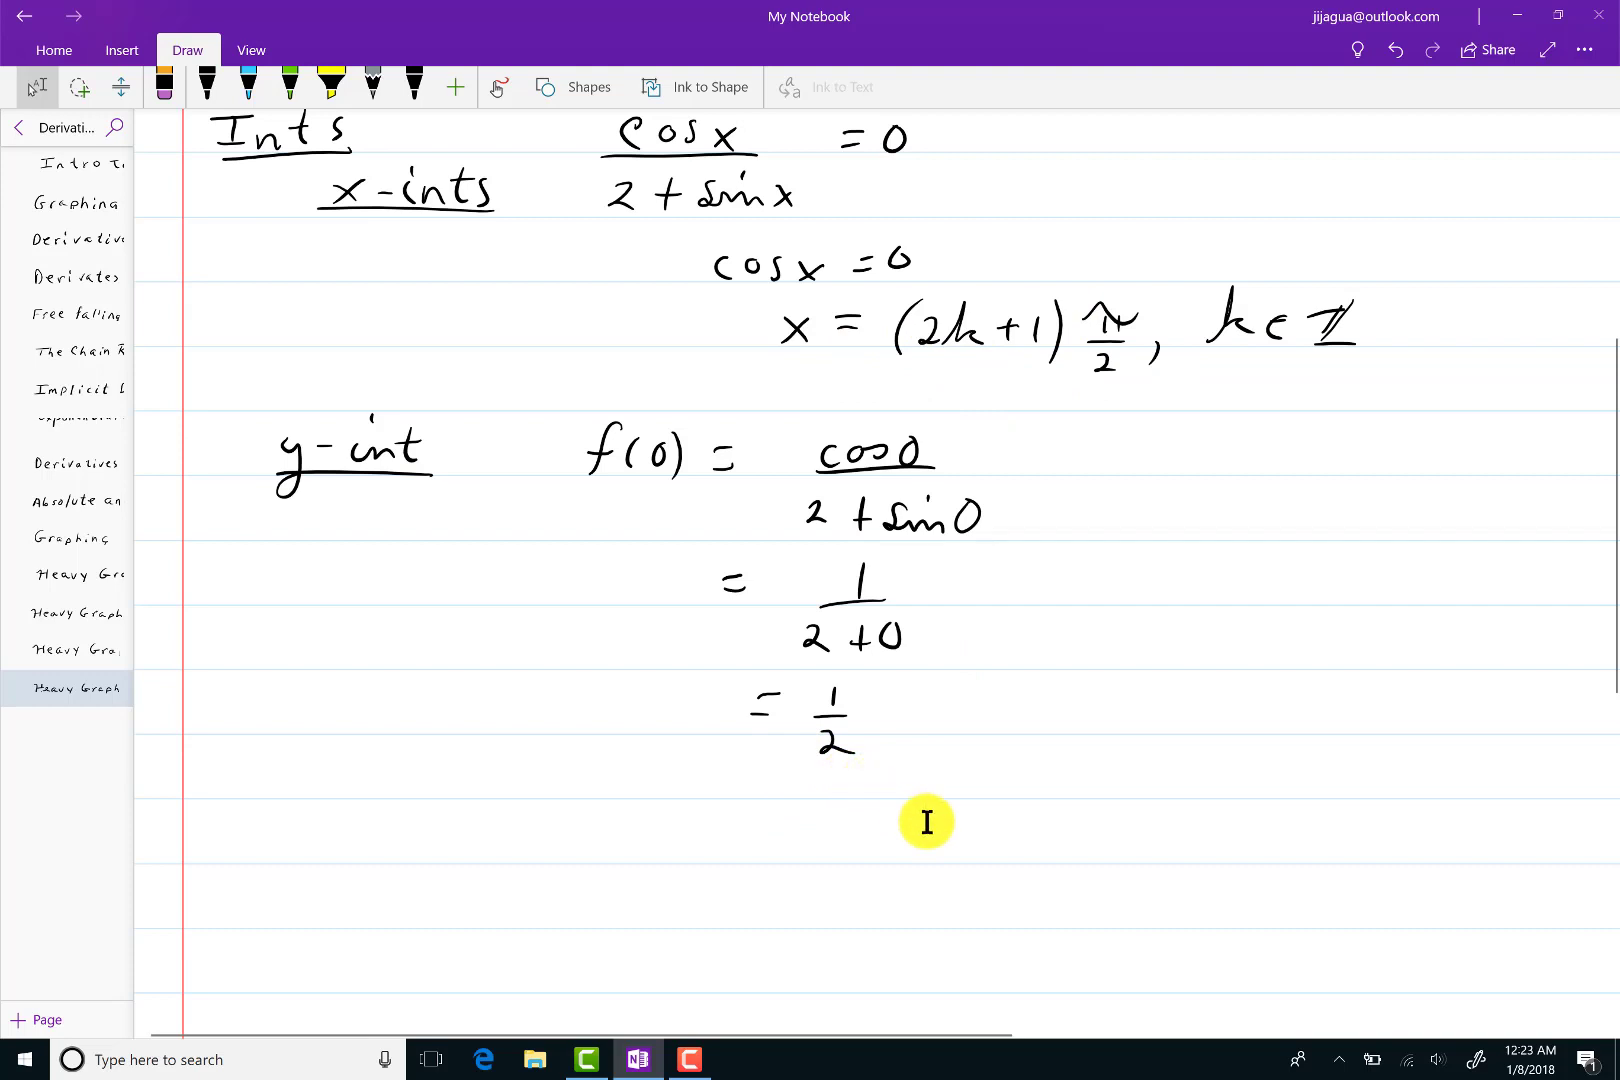
Step: Handwrite the note "Focus on [0, 2π]." below the y-intercept calculation
{"action": "scroll", "coordinate": [927, 822], "scroll_direction": "up", "scroll_amount": 3}
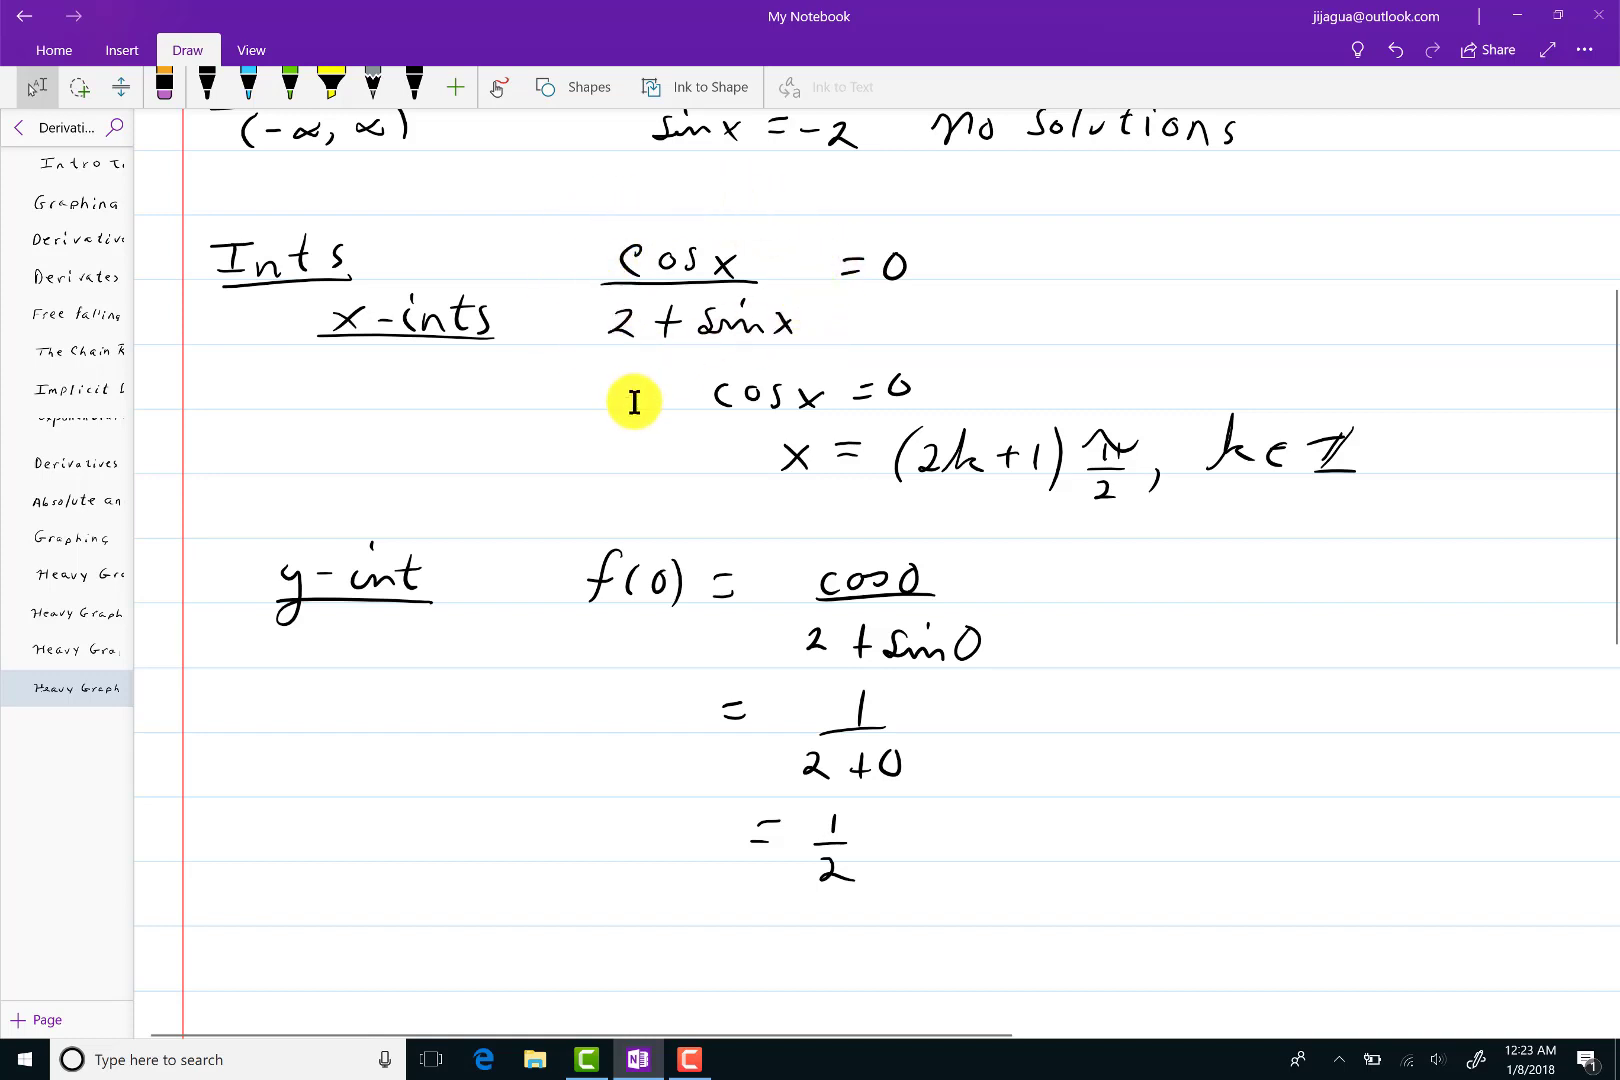
{"action": "scroll", "coordinate": [634, 402], "scroll_direction": "down", "scroll_amount": 3}
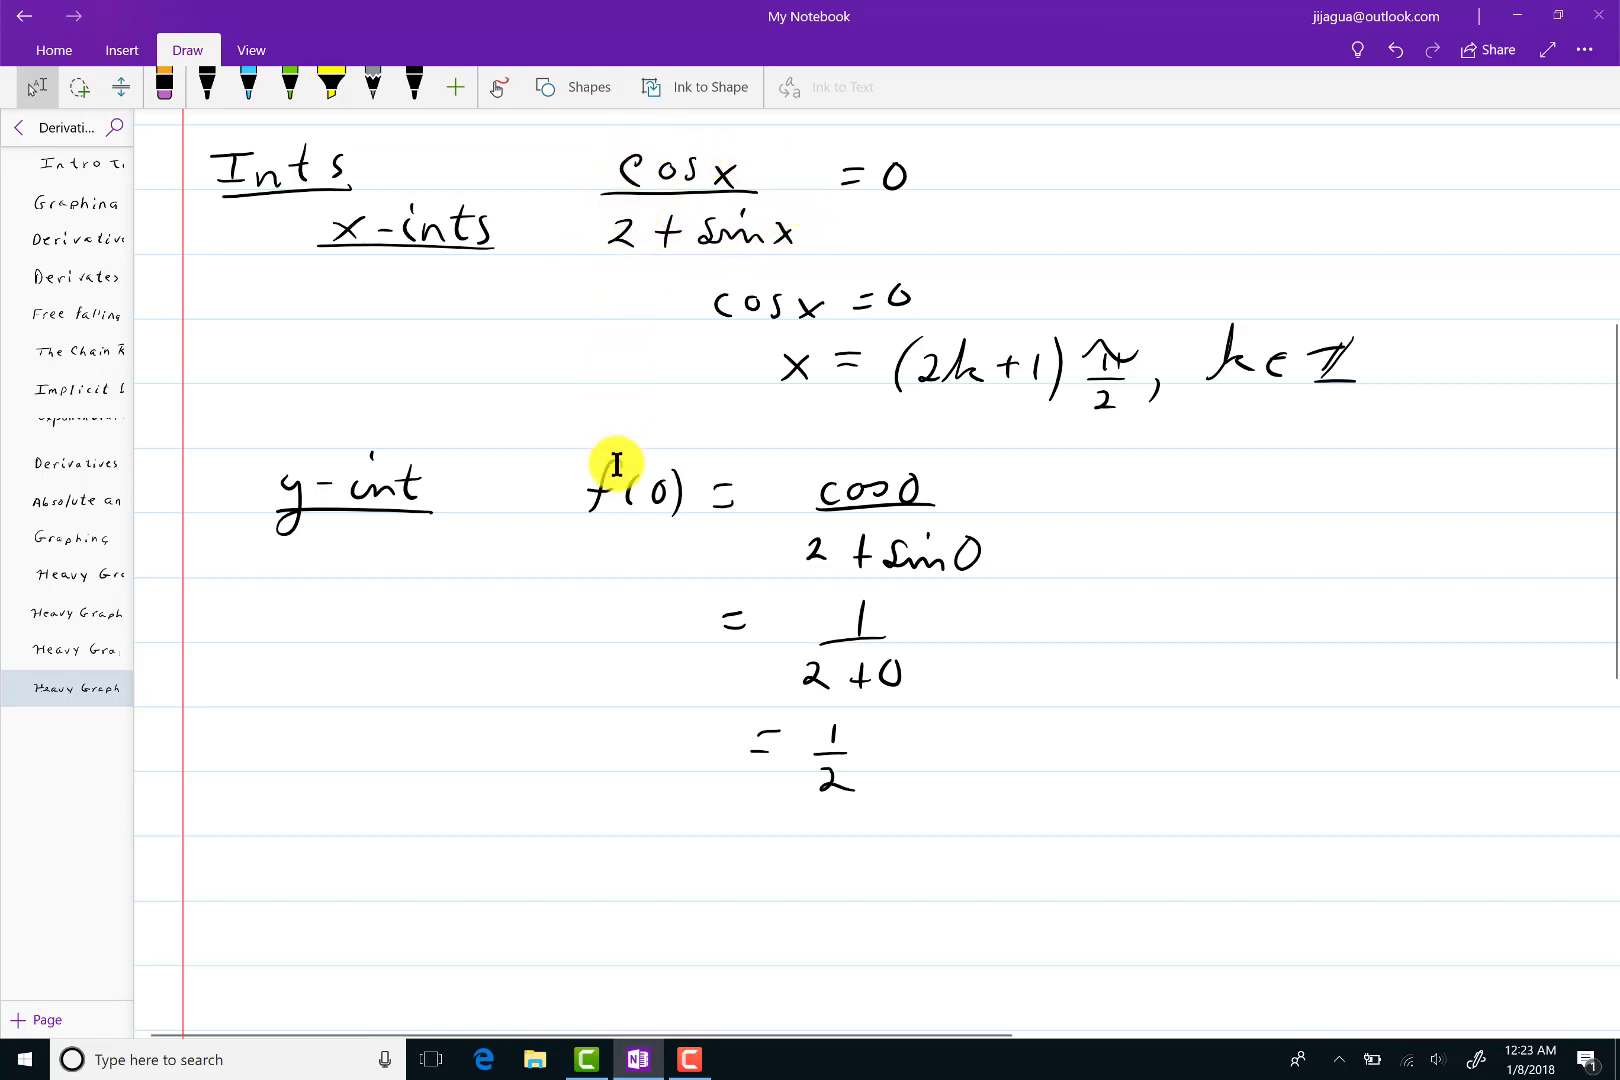
{"action": "scroll", "coordinate": [621, 621], "scroll_direction": "down", "scroll_amount": 5}
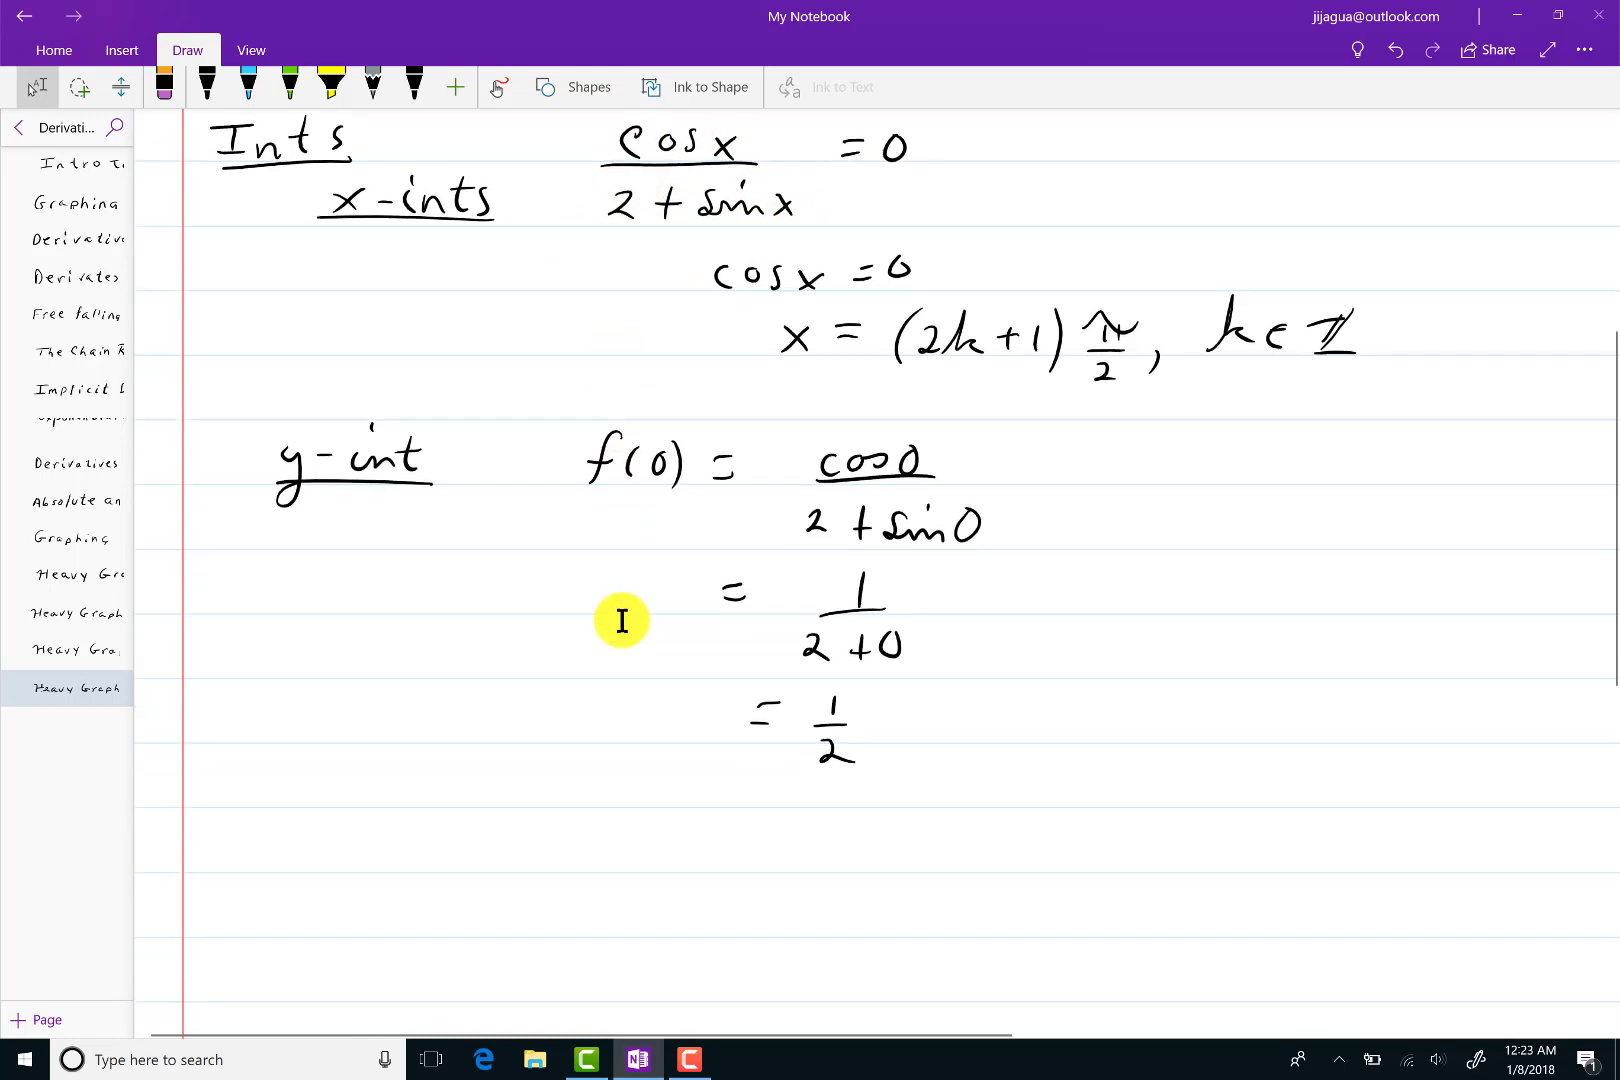
{"action": "left_click", "coordinate": [206, 85]}
{"action": "left_click_drag", "start_coordinate": [229, 425], "coordinate": [226, 466]}
{"action": "left_click_drag", "start_coordinate": [229, 425], "coordinate": [359, 465]}
{"action": "left_click_drag", "start_coordinate": [386, 445], "coordinate": [376, 466]}
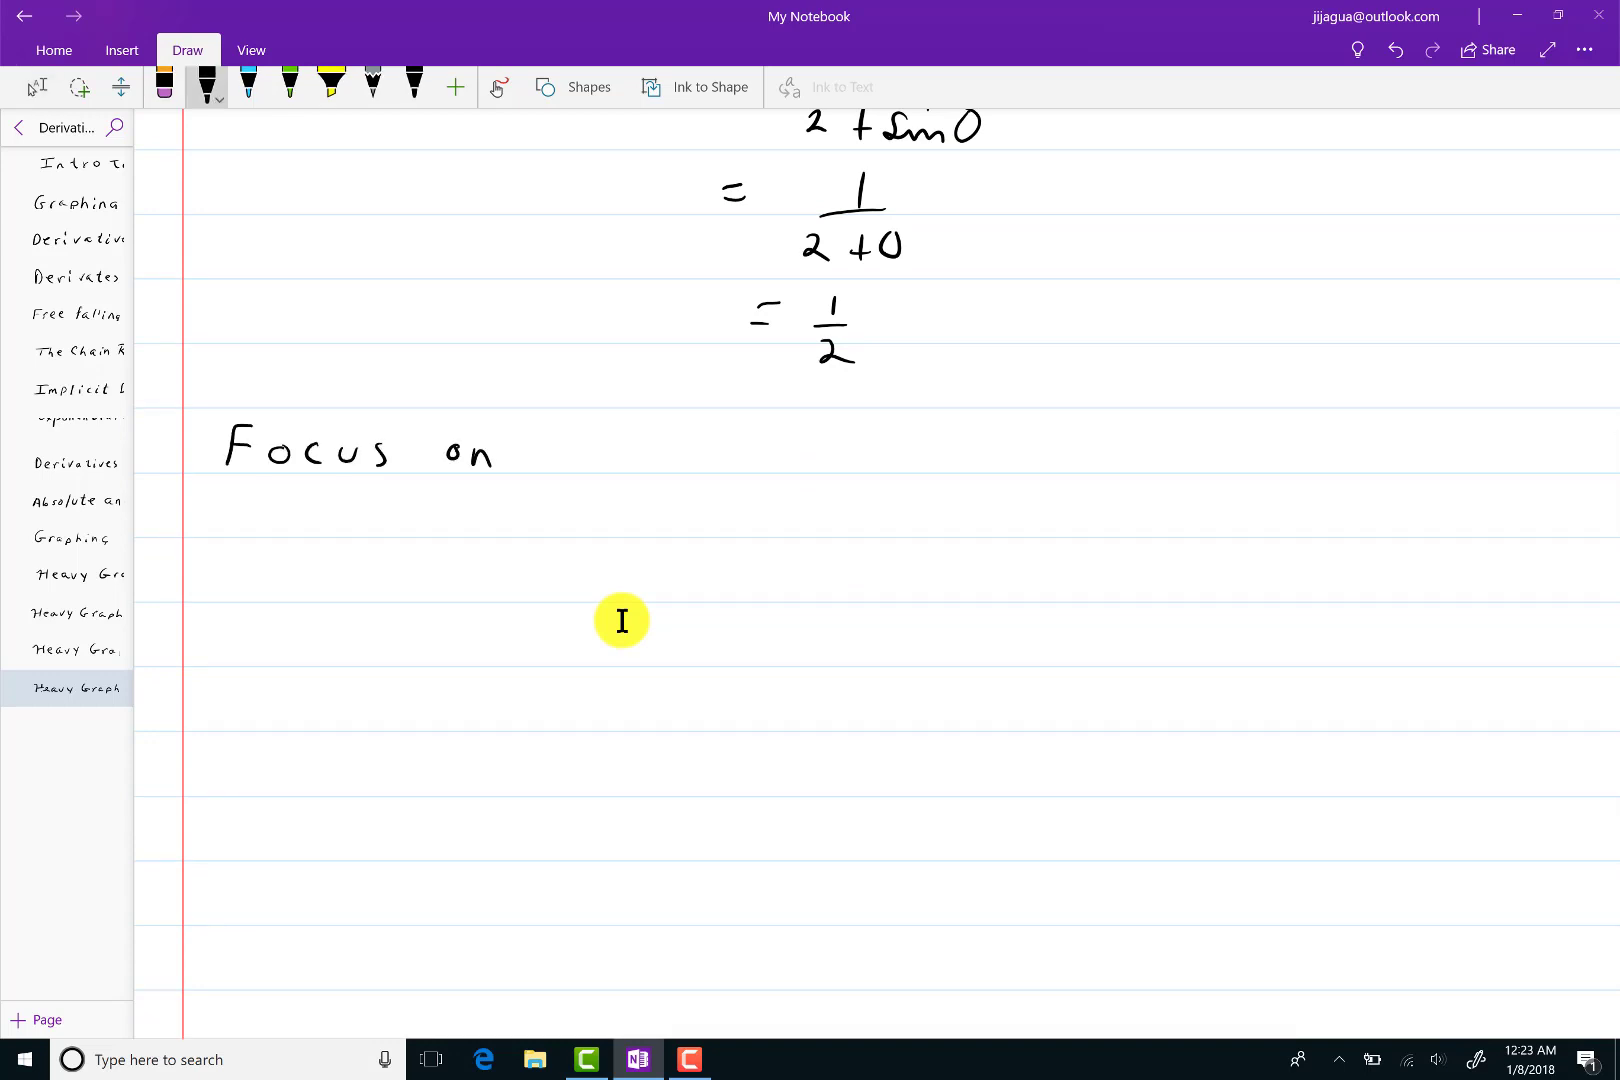
{"action": "mouse_move", "coordinate": [568, 436]}
{"action": "left_mouse_down"}
{"action": "mouse_move", "coordinate": [581, 477]}
{"action": "mouse_move", "coordinate": [611, 443]}
{"action": "left_mouse_up"}
{"action": "mouse_move", "coordinate": [634, 463]}
{"action": "left_mouse_down"}
{"action": "mouse_move", "coordinate": [628, 481]}
{"action": "mouse_move", "coordinate": [665, 455]}
{"action": "mouse_move", "coordinate": [678, 466]}
{"action": "left_mouse_up"}
{"action": "mouse_move", "coordinate": [688, 447]}
{"action": "left_mouse_down"}
{"action": "mouse_move", "coordinate": [756, 450]}
{"action": "mouse_move", "coordinate": [730, 478]}
{"action": "left_mouse_up"}
{"action": "left_click", "coordinate": [37, 87]}
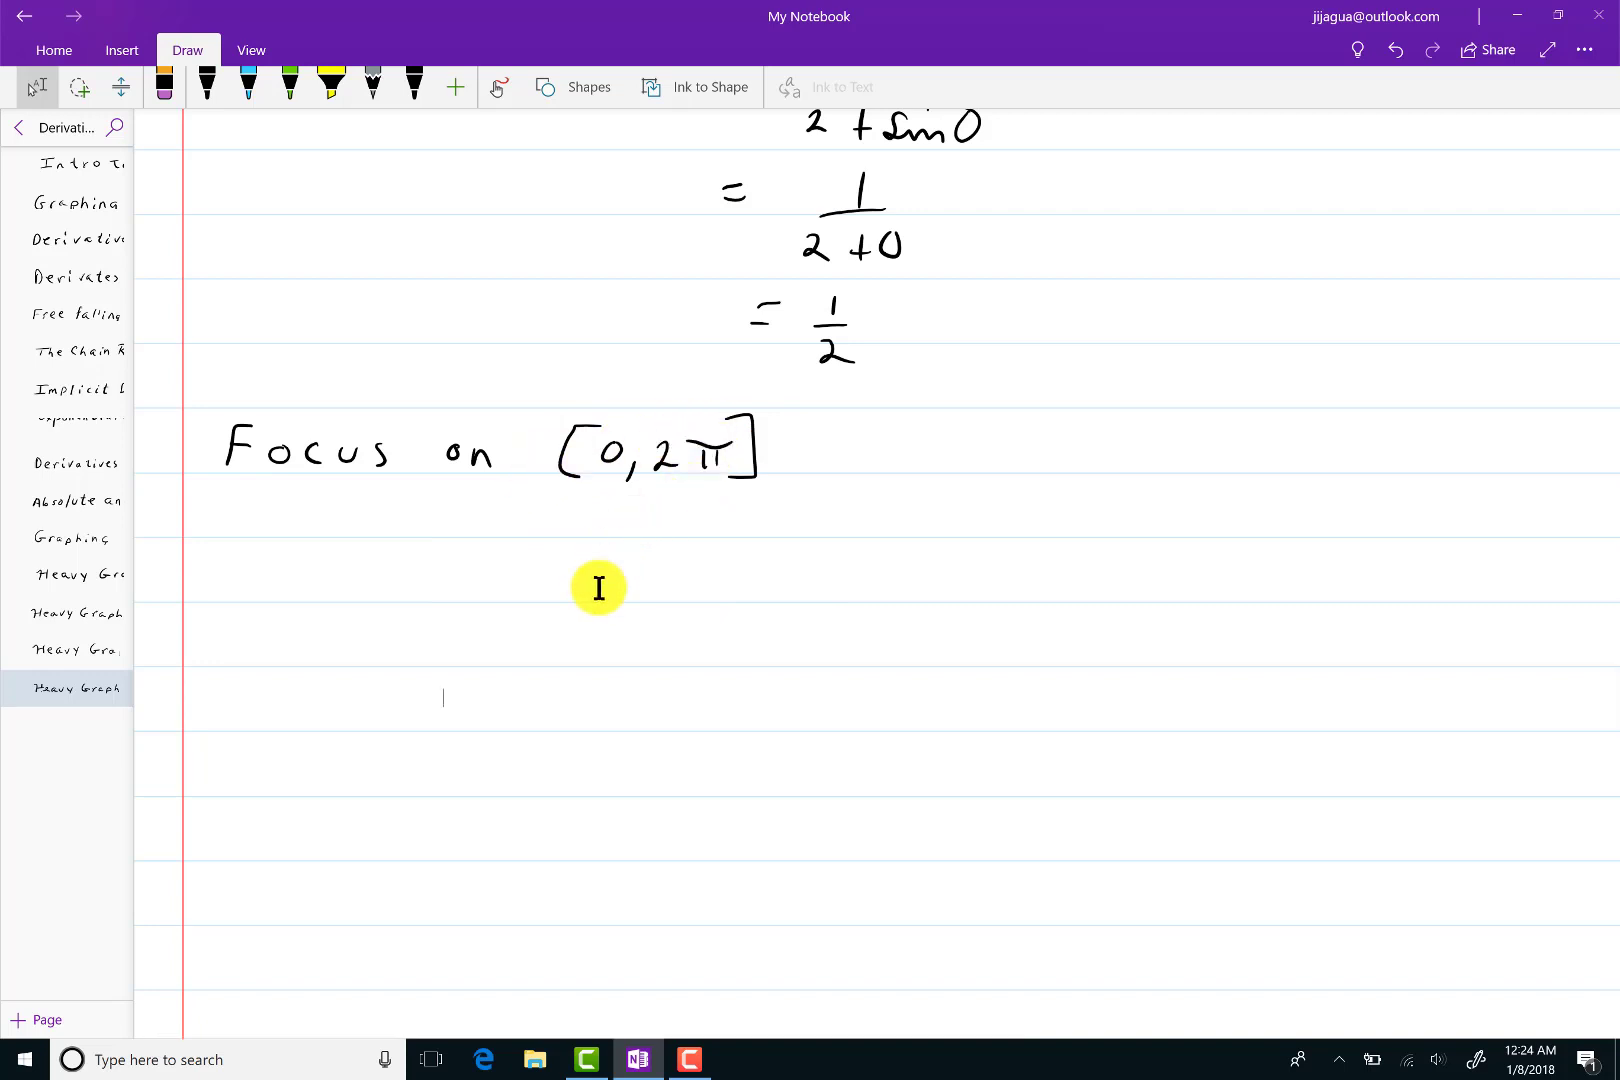
{"action": "left_click", "coordinate": [207, 87]}
{"action": "left_click", "coordinate": [775, 463]}
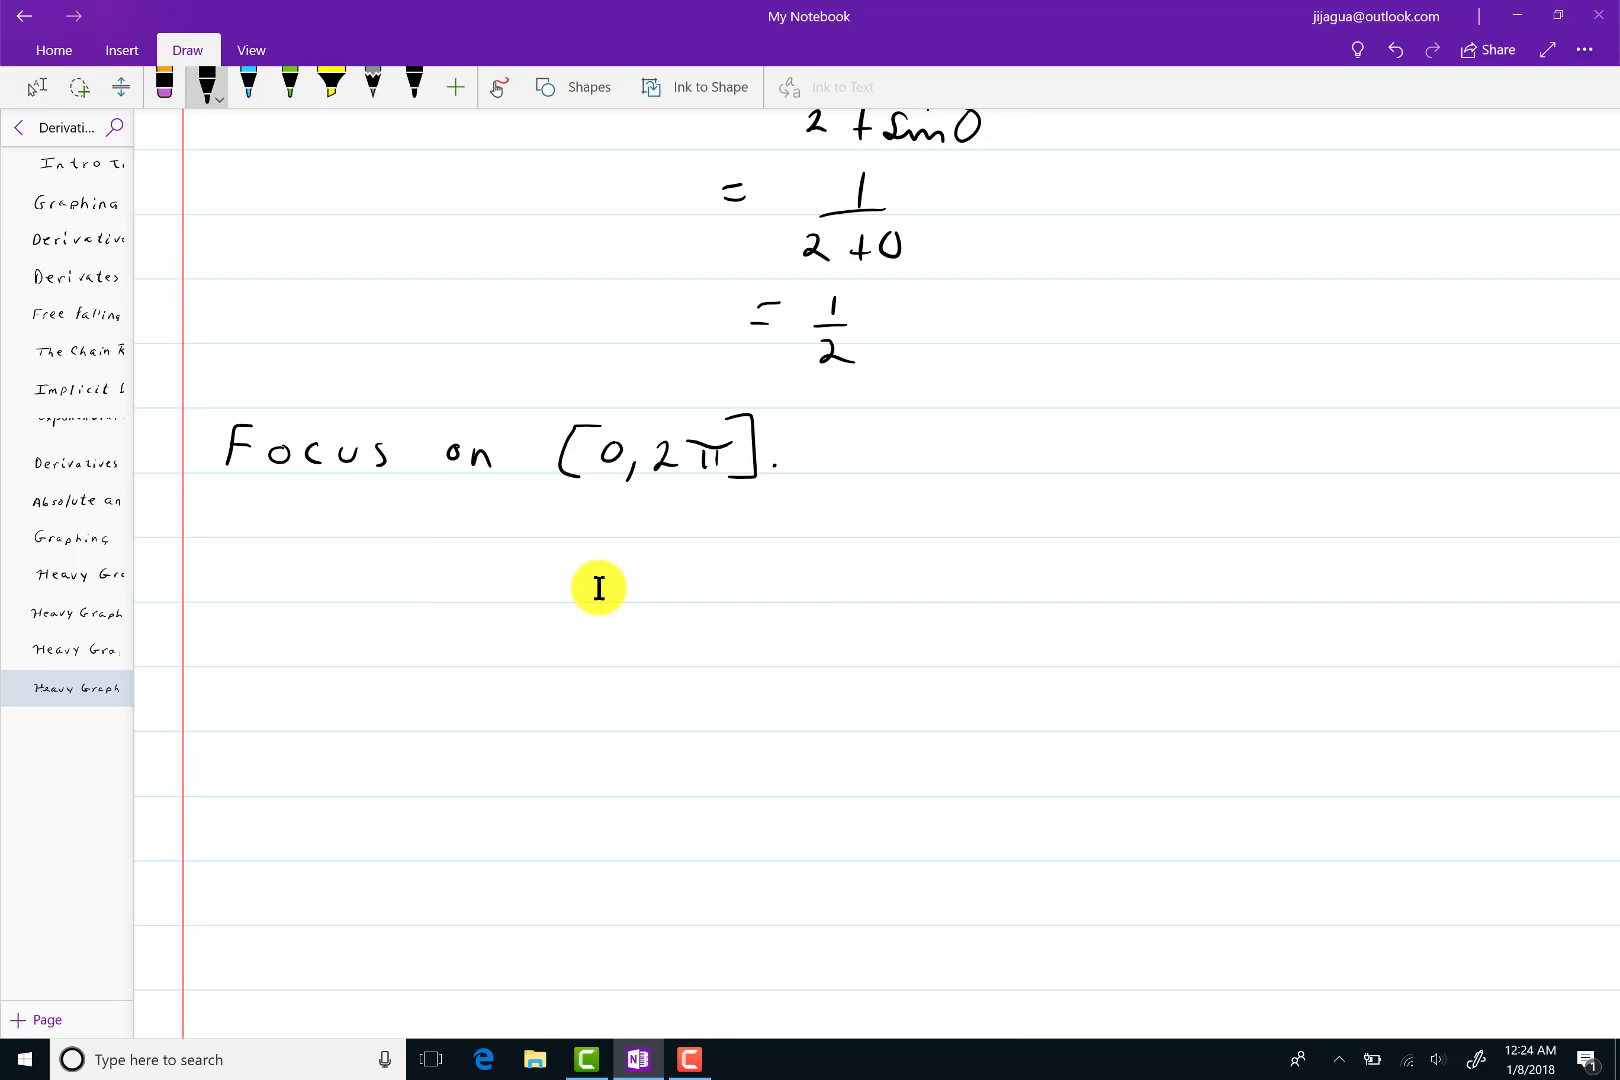
{"action": "key", "text": "Escape"}
Step: Write the underlined label "x-ints" beneath the "Focus on [0, 2π]." note
{"action": "scroll", "coordinate": [680, 509], "scroll_direction": "up", "scroll_amount": 3}
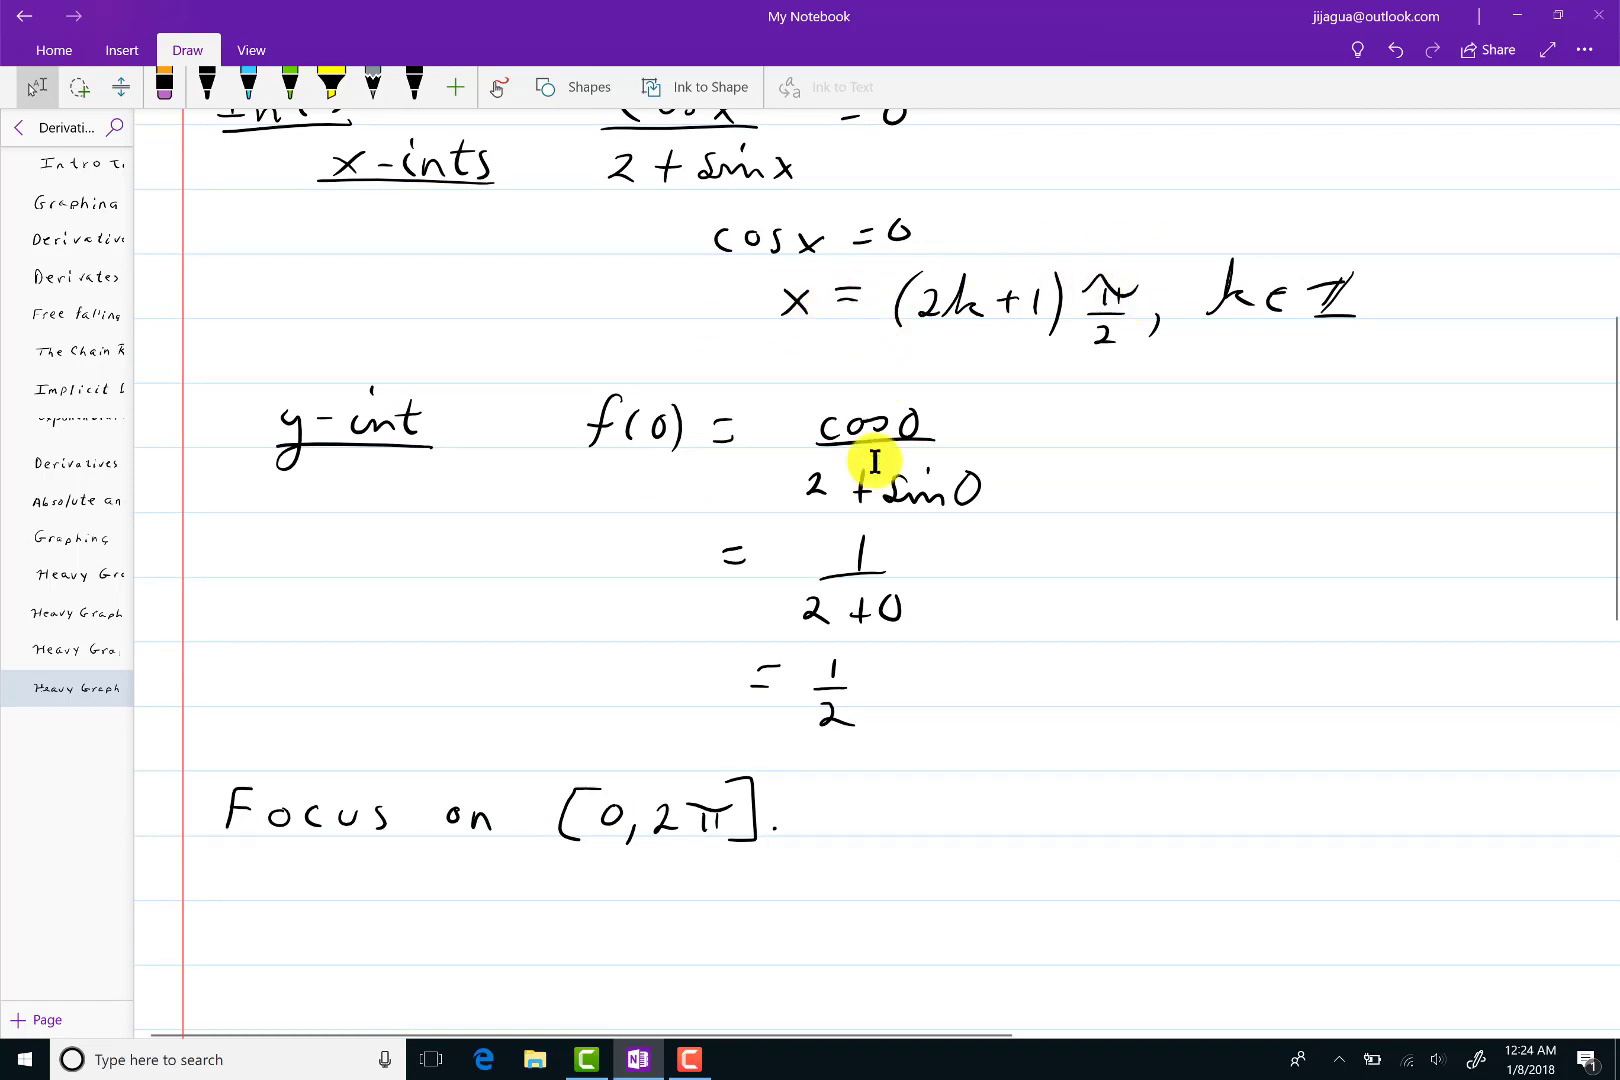
{"action": "scroll", "coordinate": [876, 541], "scroll_direction": "down", "scroll_amount": 3}
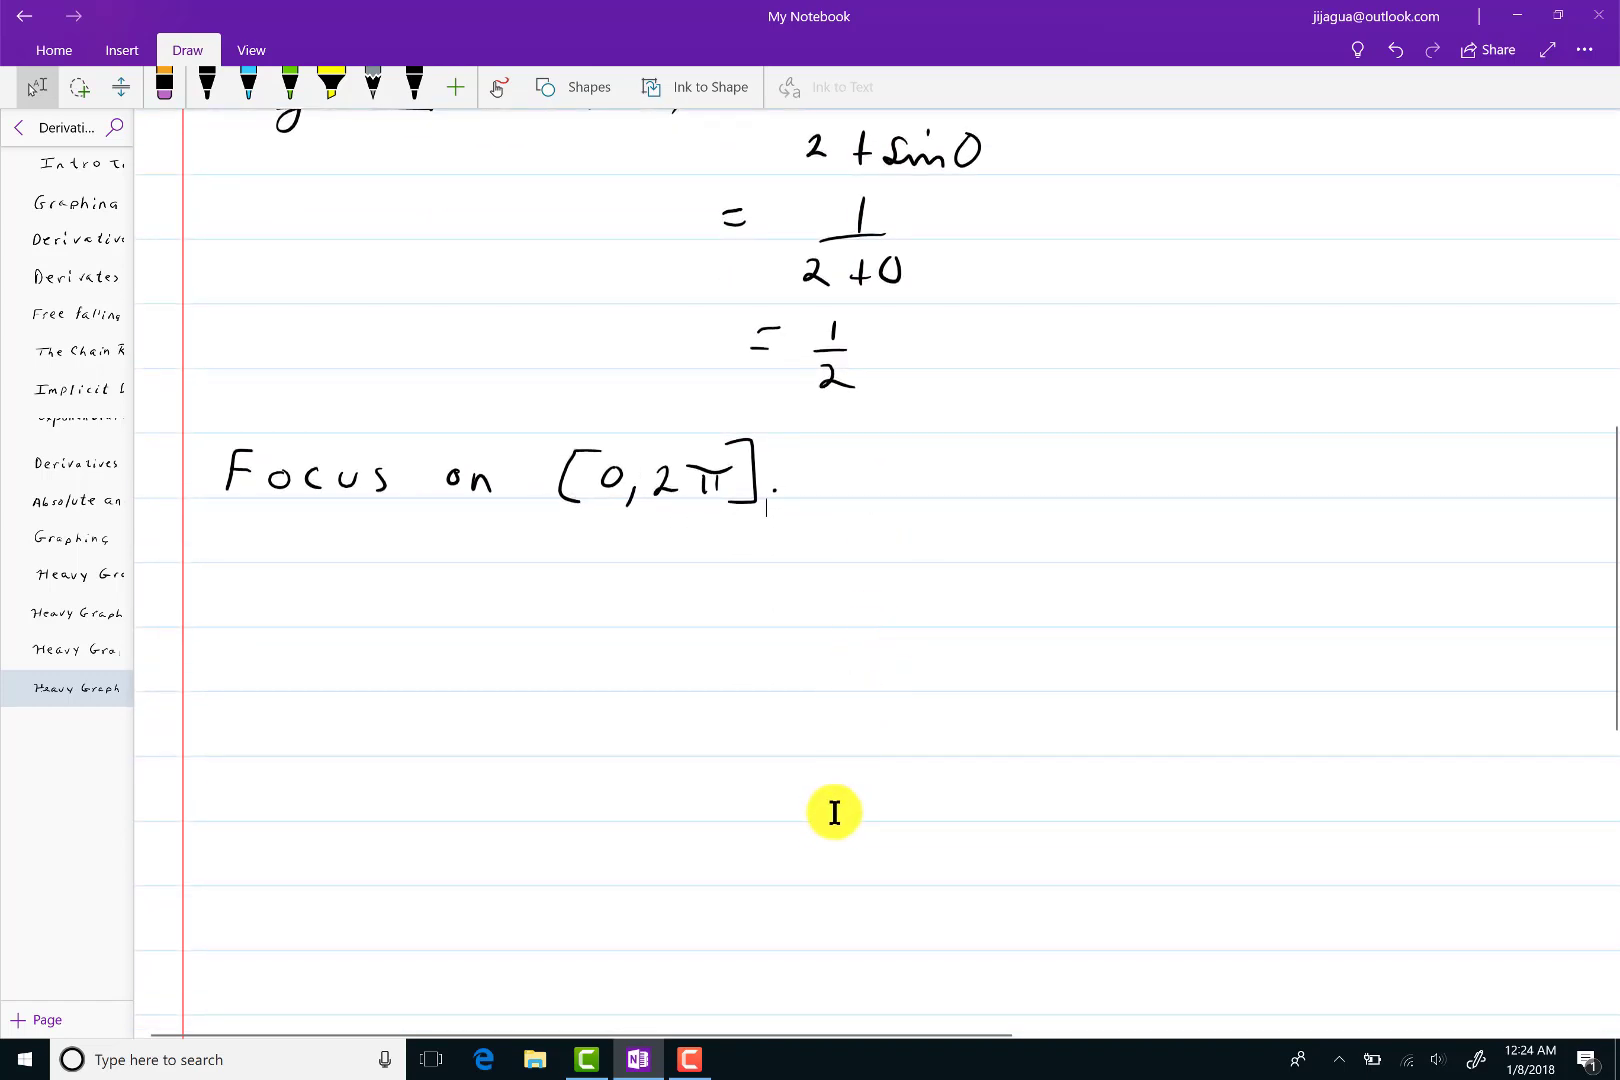
{"action": "left_click_drag", "start_coordinate": [261, 592], "coordinate": [279, 617]}
{"action": "mouse_move", "coordinate": [281, 592]}
{"action": "left_mouse_down"}
{"action": "mouse_move", "coordinate": [258, 618]}
{"action": "mouse_move", "coordinate": [305, 604]}
{"action": "mouse_move", "coordinate": [388, 619]}
{"action": "left_mouse_up"}
{"action": "left_click_drag", "start_coordinate": [376, 601], "coordinate": [404, 619]}
{"action": "left_click_drag", "start_coordinate": [242, 625], "coordinate": [428, 624]}
Step: Write the x-intercept points (π/2, 0), (3π/2, 0) beside the lower x-ints label
{"action": "left_click", "coordinate": [206, 85]}
{"action": "mouse_move", "coordinate": [538, 558]}
{"action": "left_mouse_down"}
{"action": "mouse_move", "coordinate": [508, 632]}
{"action": "mouse_move", "coordinate": [594, 576]}
{"action": "mouse_move", "coordinate": [571, 594]}
{"action": "left_mouse_up"}
{"action": "left_click_drag", "start_coordinate": [583, 580], "coordinate": [600, 605]}
{"action": "mouse_move", "coordinate": [566, 619]}
{"action": "left_mouse_down"}
{"action": "mouse_move", "coordinate": [622, 628]}
{"action": "mouse_move", "coordinate": [670, 596]}
{"action": "mouse_move", "coordinate": [702, 646]}
{"action": "left_mouse_up"}
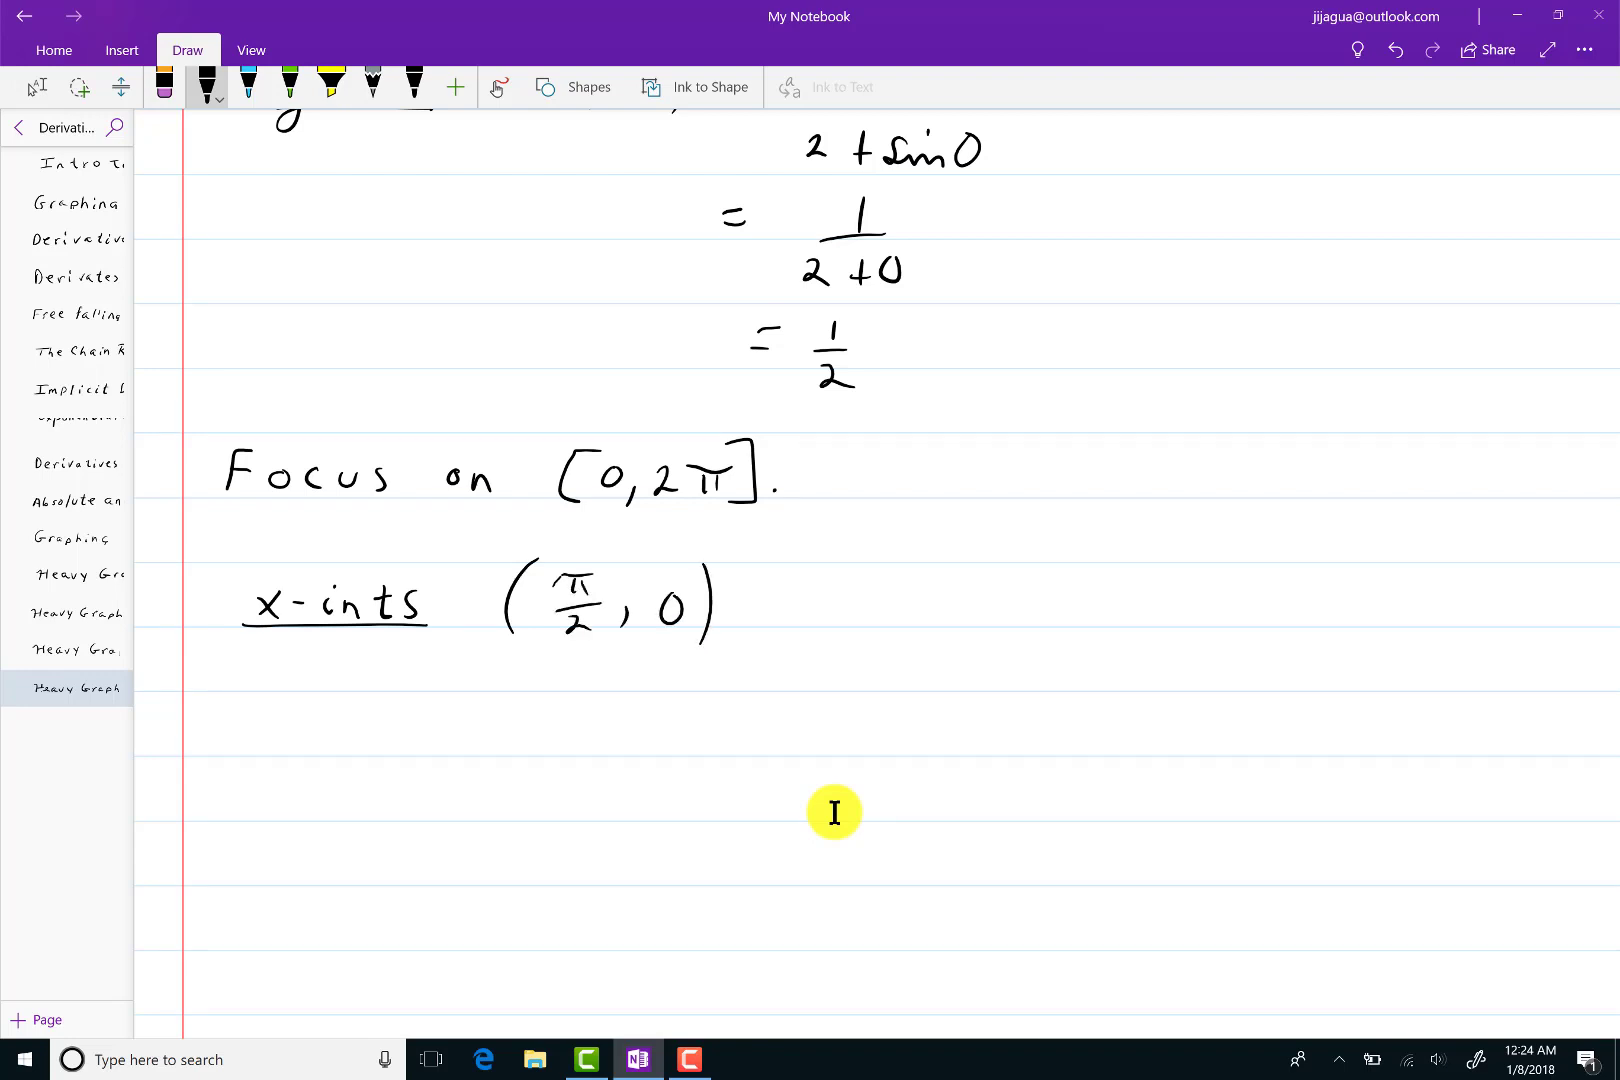
{"action": "left_click", "coordinate": [667, 684]}
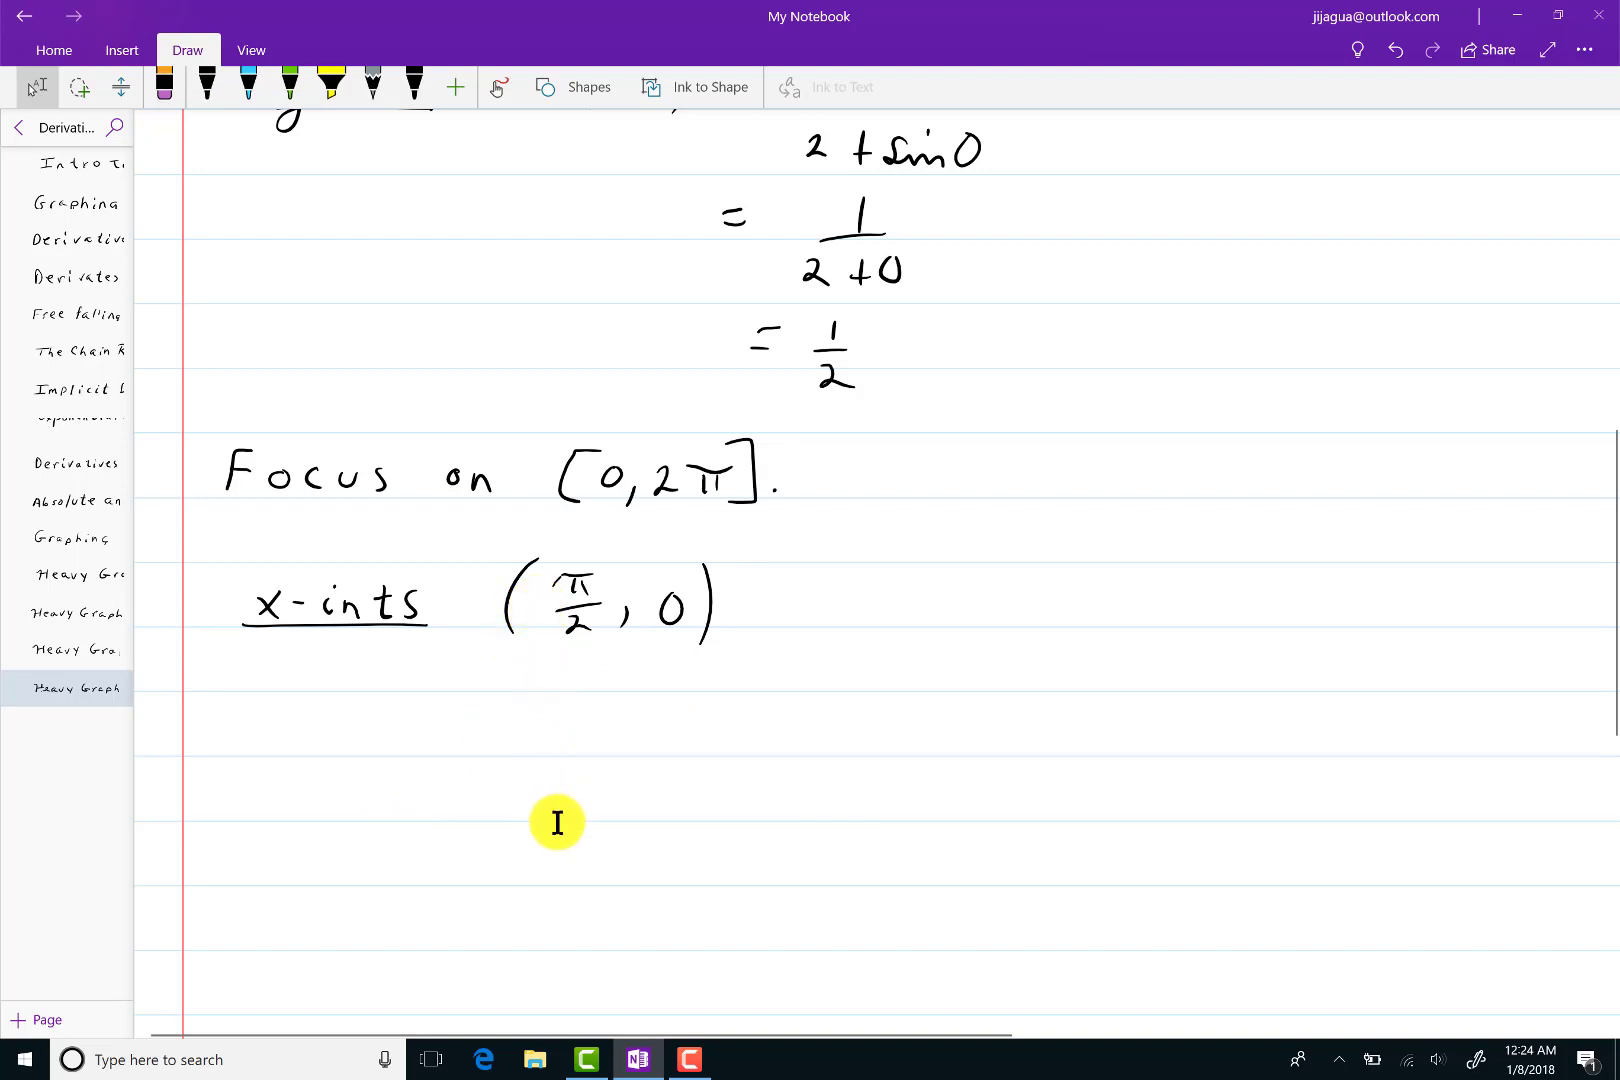
{"action": "left_click_drag", "start_coordinate": [753, 614], "coordinate": [748, 632]}
{"action": "mouse_move", "coordinate": [840, 564]}
{"action": "left_mouse_down"}
{"action": "mouse_move", "coordinate": [800, 666]}
{"action": "mouse_move", "coordinate": [861, 596]}
{"action": "mouse_move", "coordinate": [851, 612]}
{"action": "left_mouse_up"}
{"action": "mouse_move", "coordinate": [873, 592]}
{"action": "left_mouse_down"}
{"action": "mouse_move", "coordinate": [910, 583]}
{"action": "mouse_move", "coordinate": [884, 612]}
{"action": "left_mouse_up"}
{"action": "mouse_move", "coordinate": [898, 595]}
{"action": "left_mouse_down"}
{"action": "mouse_move", "coordinate": [887, 652]}
{"action": "mouse_move", "coordinate": [926, 644]}
{"action": "mouse_move", "coordinate": [974, 600]}
{"action": "mouse_move", "coordinate": [995, 653]}
{"action": "left_mouse_up"}
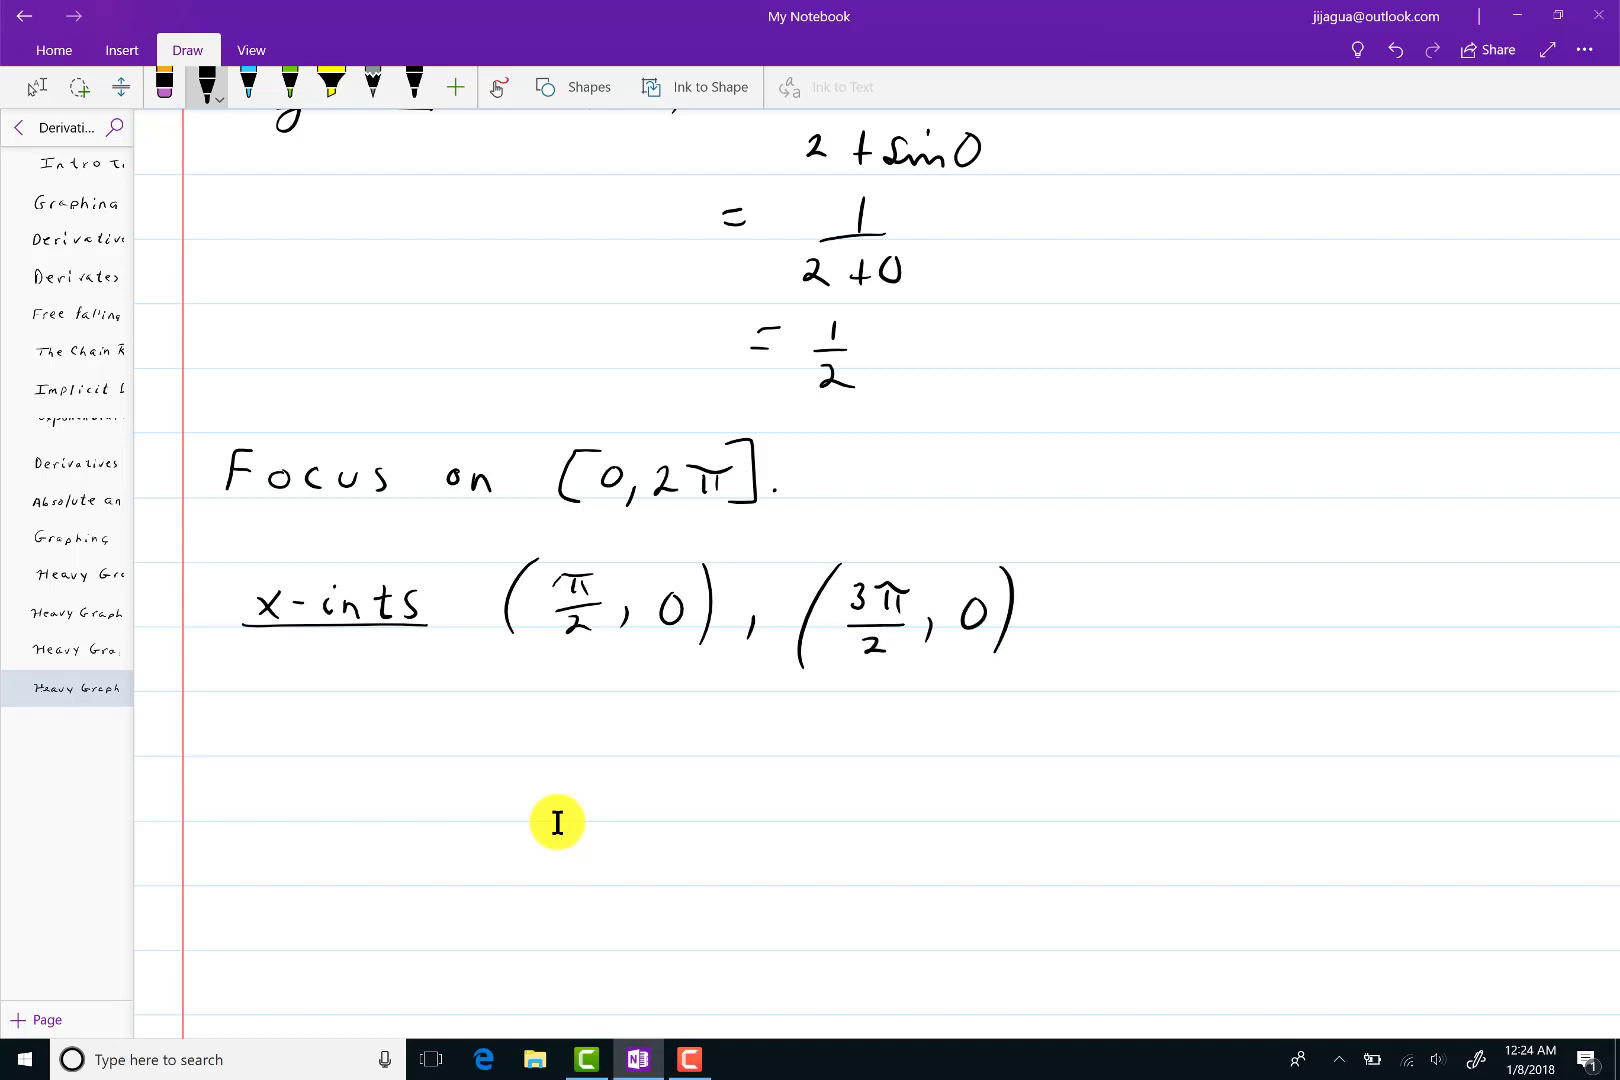
Step: Write the underlined label "y-int" below the x-intercept points, followed by the point (0, 1/2)
{"action": "left_click_drag", "start_coordinate": [270, 728], "coordinate": [272, 796]}
{"action": "left_click_drag", "start_coordinate": [321, 737], "coordinate": [399, 747]}
{"action": "left_click_drag", "start_coordinate": [421, 713], "coordinate": [430, 746]}
{"action": "left_click", "coordinate": [376, 705]}
{"action": "mouse_move", "coordinate": [403, 727]}
{"action": "left_mouse_down"}
{"action": "mouse_move", "coordinate": [430, 724]}
{"action": "mouse_move", "coordinate": [347, 759]}
{"action": "mouse_move", "coordinate": [248, 764]}
{"action": "left_mouse_up"}
{"action": "mouse_move", "coordinate": [545, 693]}
{"action": "left_mouse_down"}
{"action": "mouse_move", "coordinate": [543, 759]}
{"action": "mouse_move", "coordinate": [574, 724]}
{"action": "mouse_move", "coordinate": [601, 756]}
{"action": "left_mouse_up"}
{"action": "left_click_drag", "start_coordinate": [669, 678], "coordinate": [683, 718]}
{"action": "left_click_drag", "start_coordinate": [664, 734], "coordinate": [690, 750]}
{"action": "left_click_drag", "start_coordinate": [716, 682], "coordinate": [711, 755]}
{"action": "scroll", "coordinate": [557, 822], "scroll_direction": "down", "scroll_amount": 3}
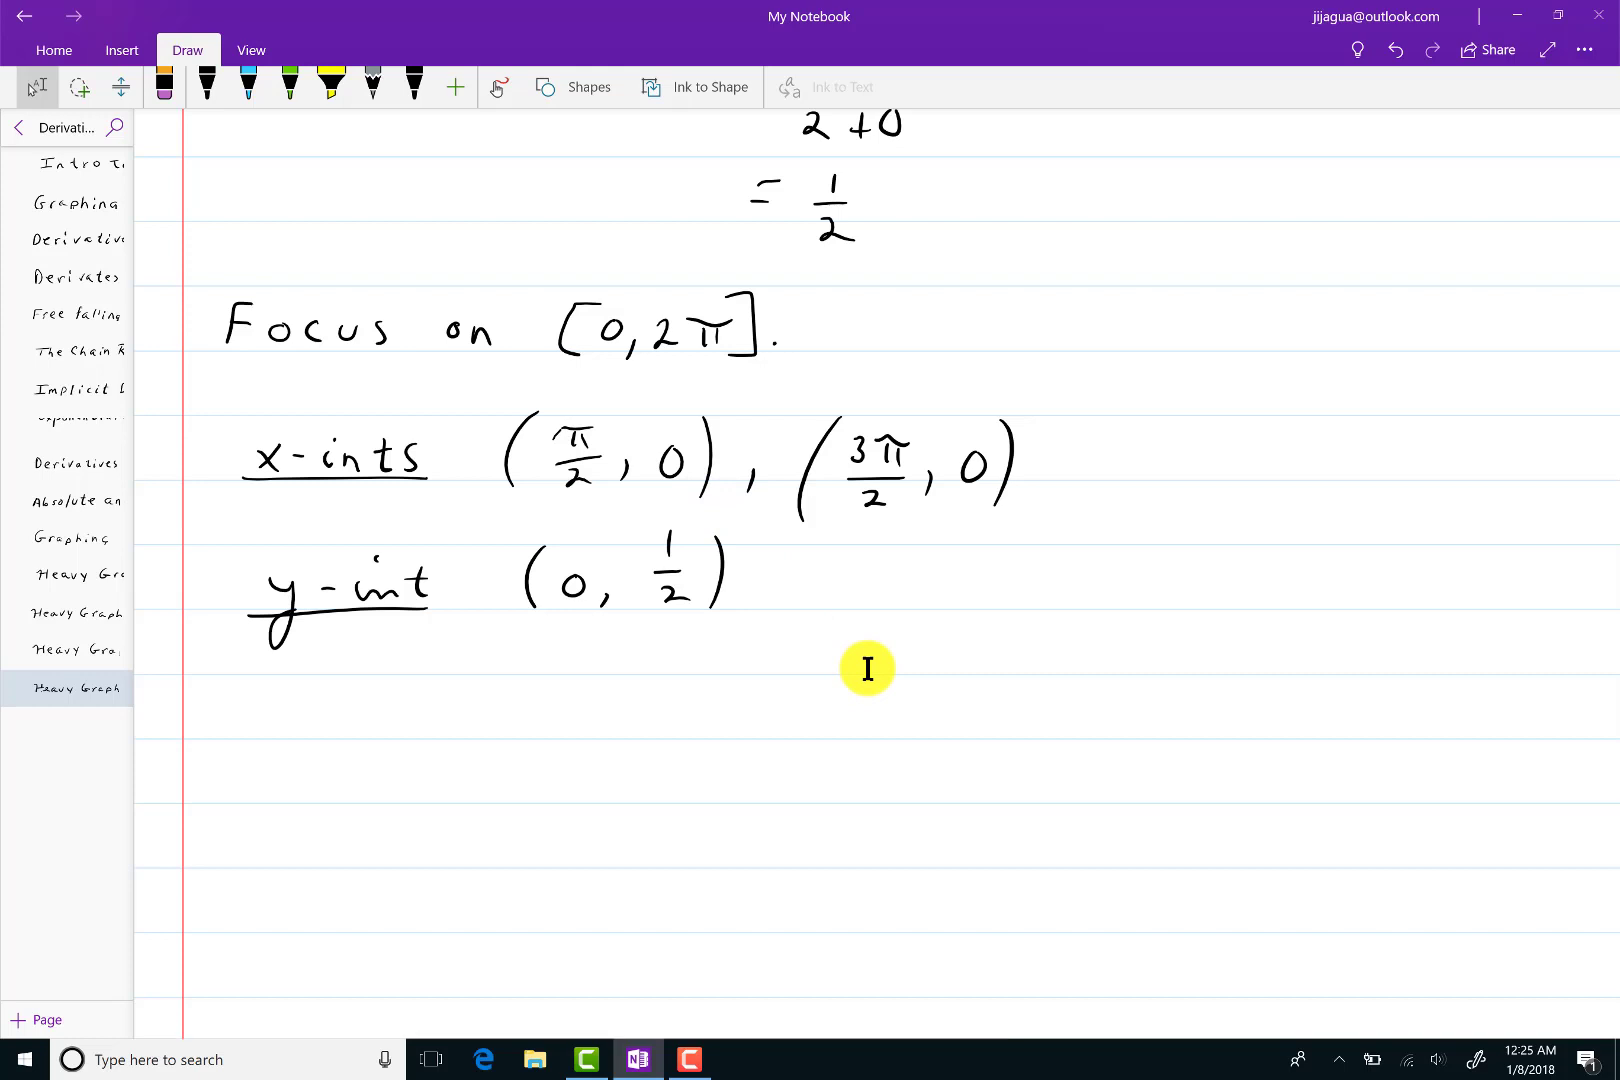
{"action": "scroll", "coordinate": [867, 668], "scroll_direction": "down", "scroll_amount": 8}
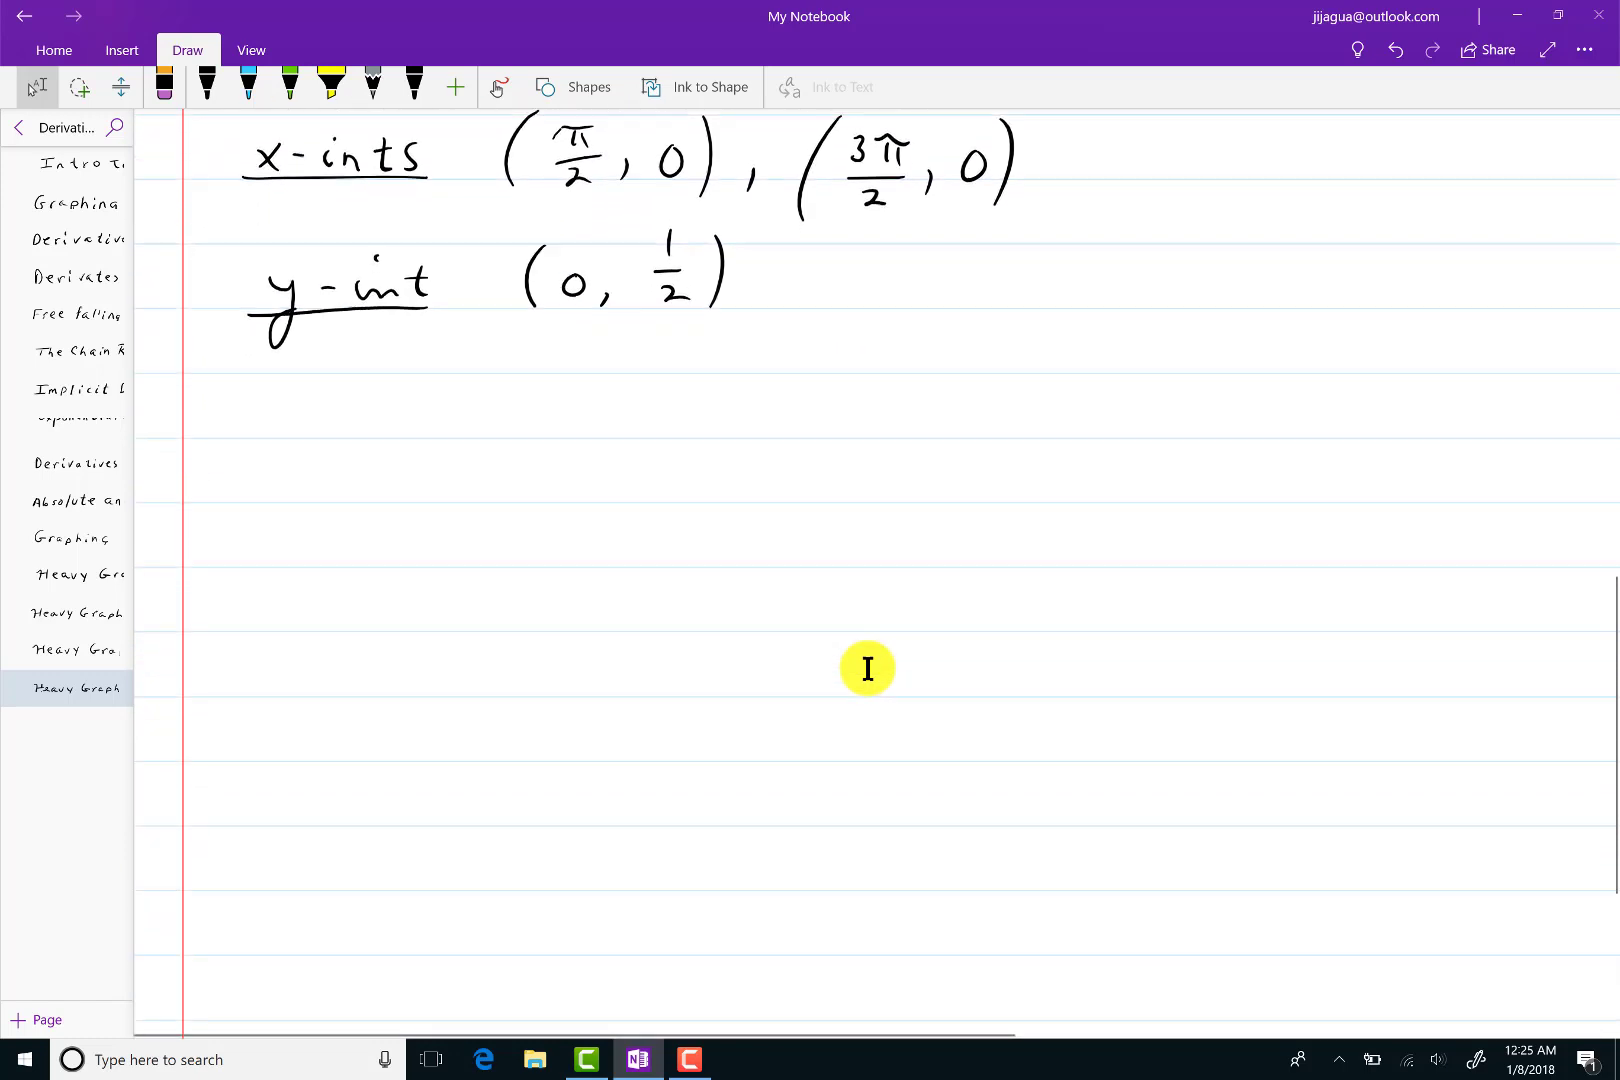
{"action": "scroll", "coordinate": [867, 668], "scroll_direction": "down", "scroll_amount": 1}
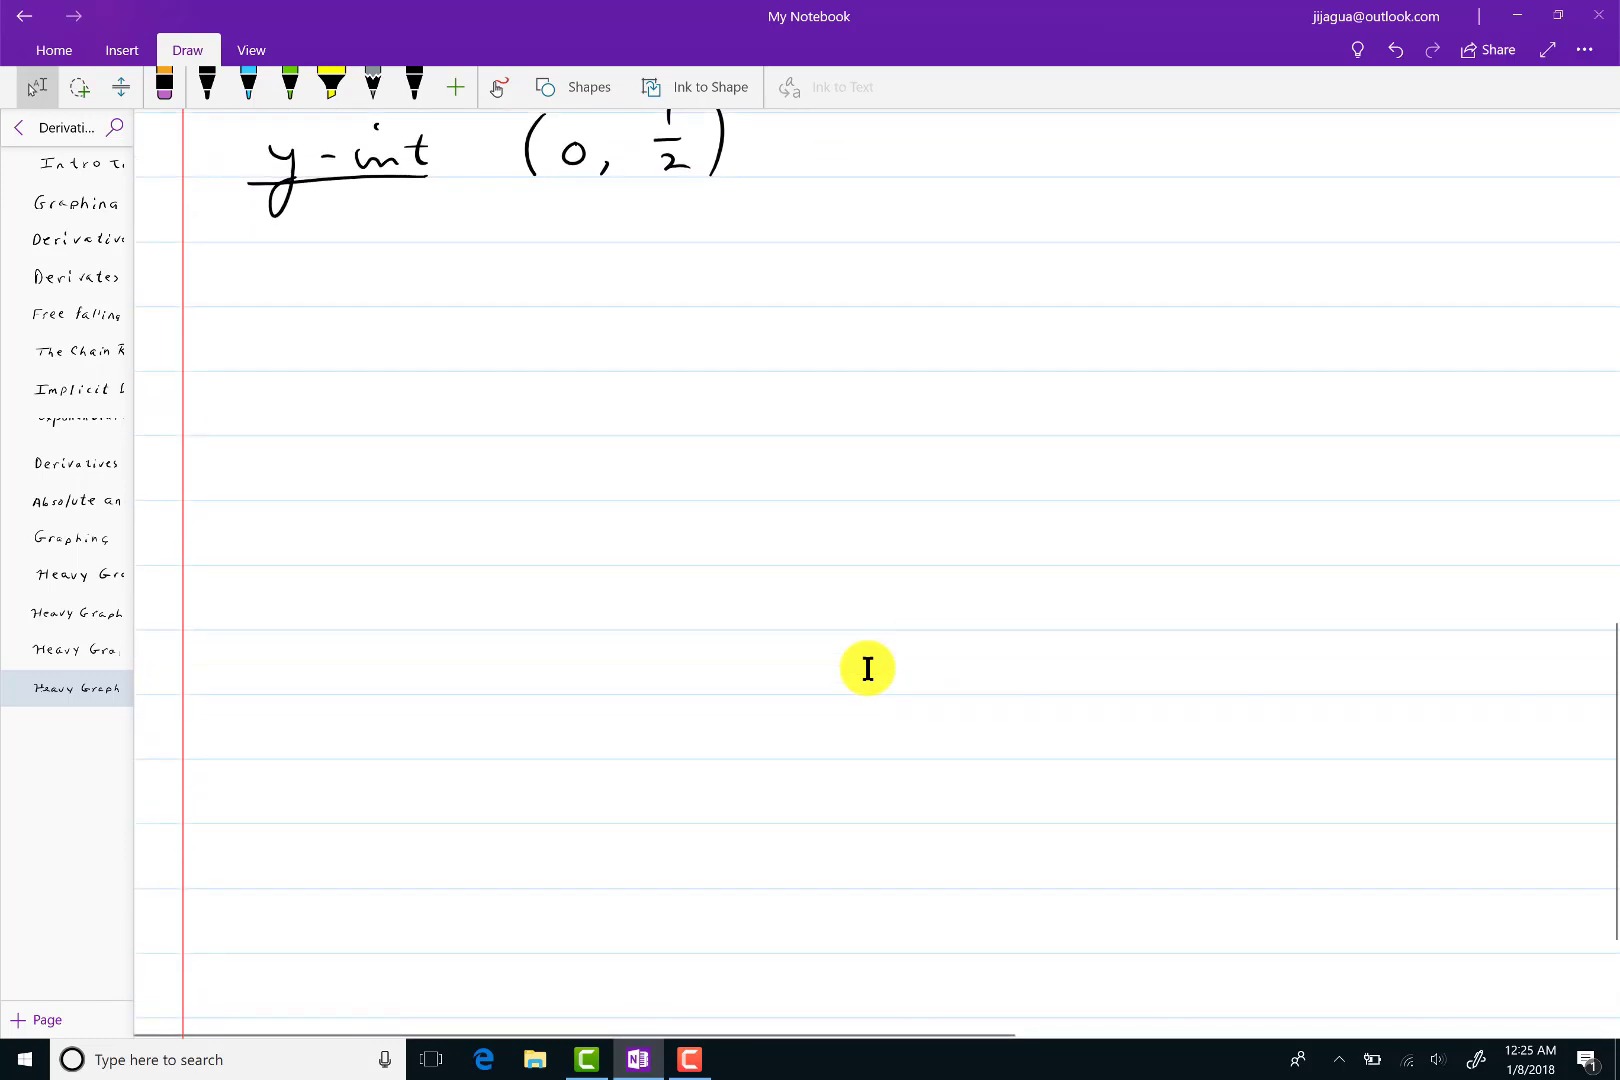